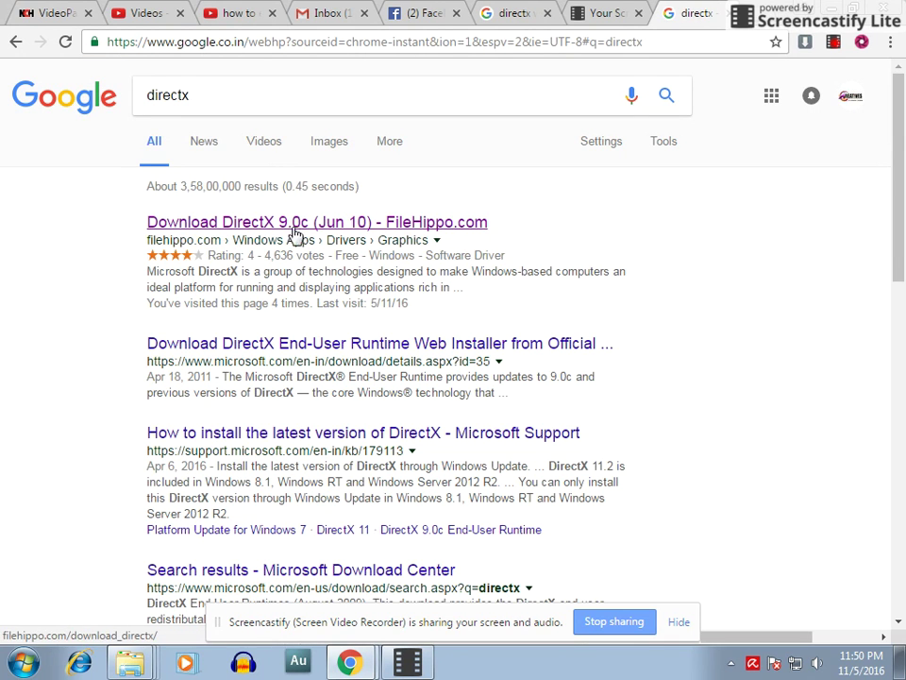
pyautogui.scroll(-3, 472, 434)
pyautogui.scroll(2, 469, 411)
pyautogui.scroll(1, 337, 363)
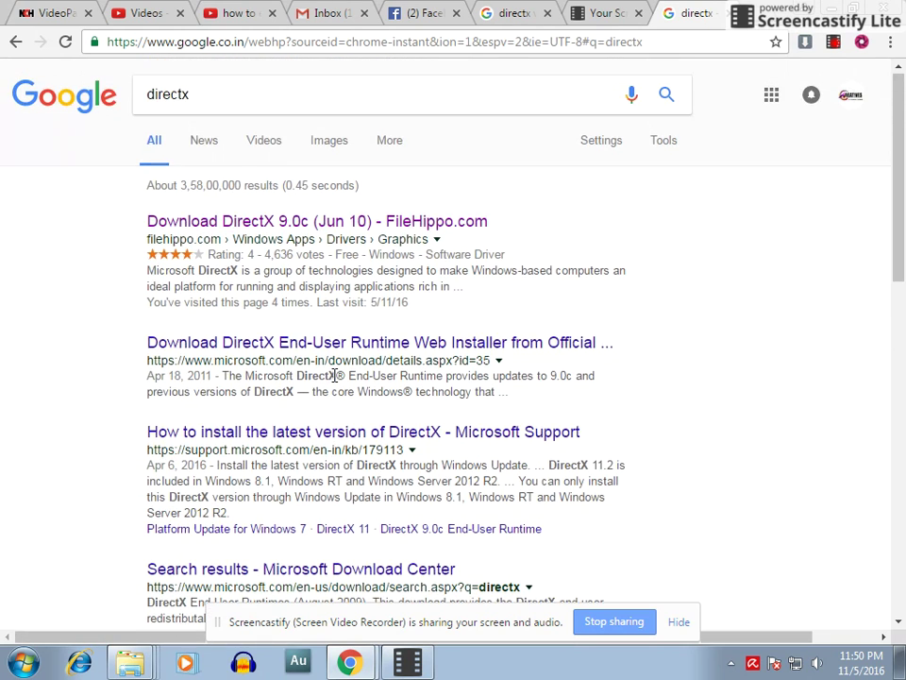
pyautogui.click(615, 21)
pyautogui.click(708, 16)
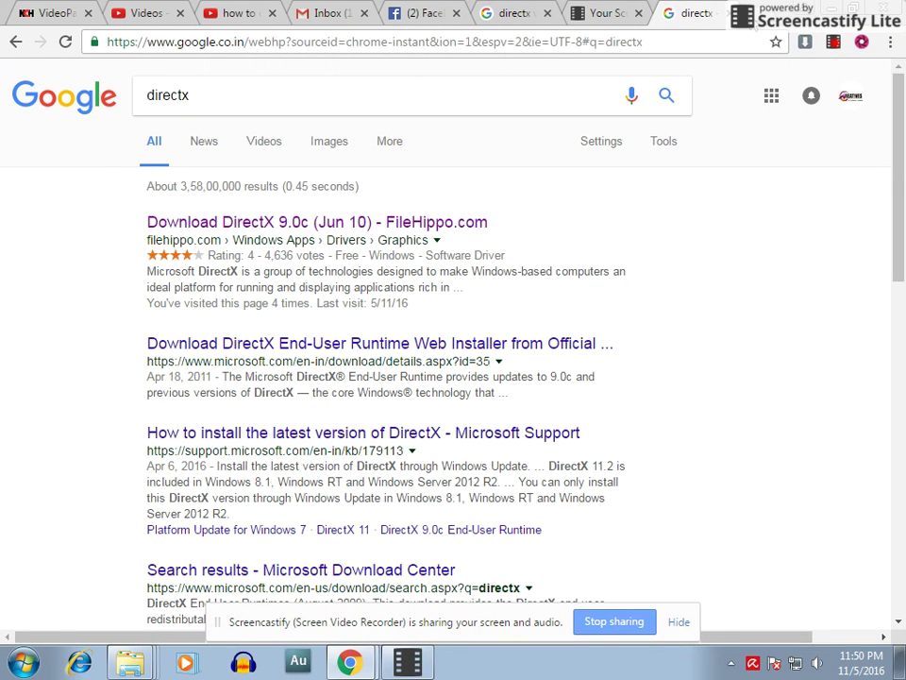
pyautogui.click(609, 14)
pyautogui.scroll(-5, 481, 245)
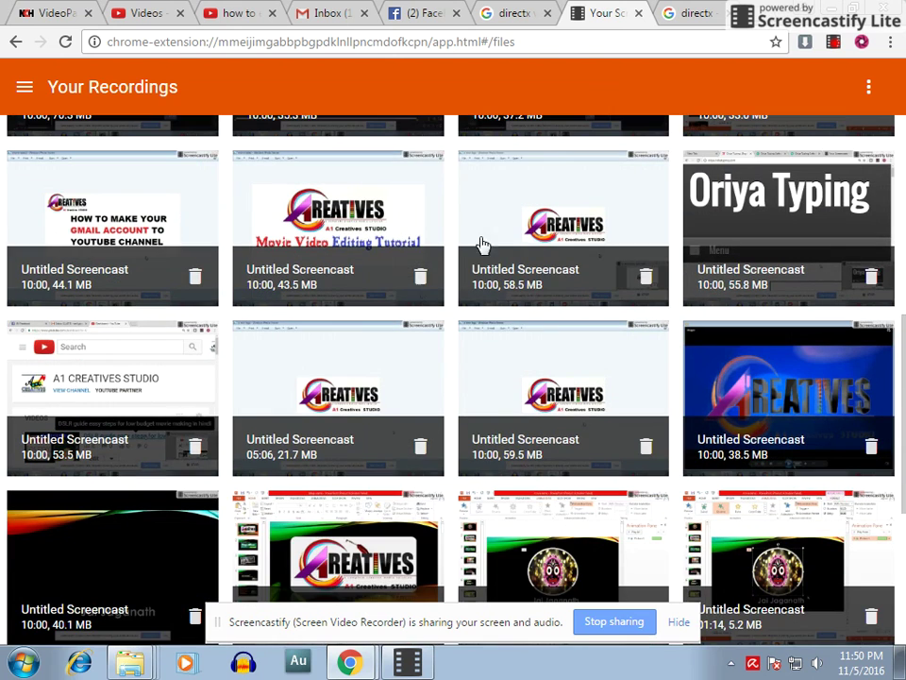
# Step: Run directx_Jun2010_redist from the Downloads folder and accept its license agreement
pyautogui.rightClick(130, 663)
pyautogui.click(135, 593)
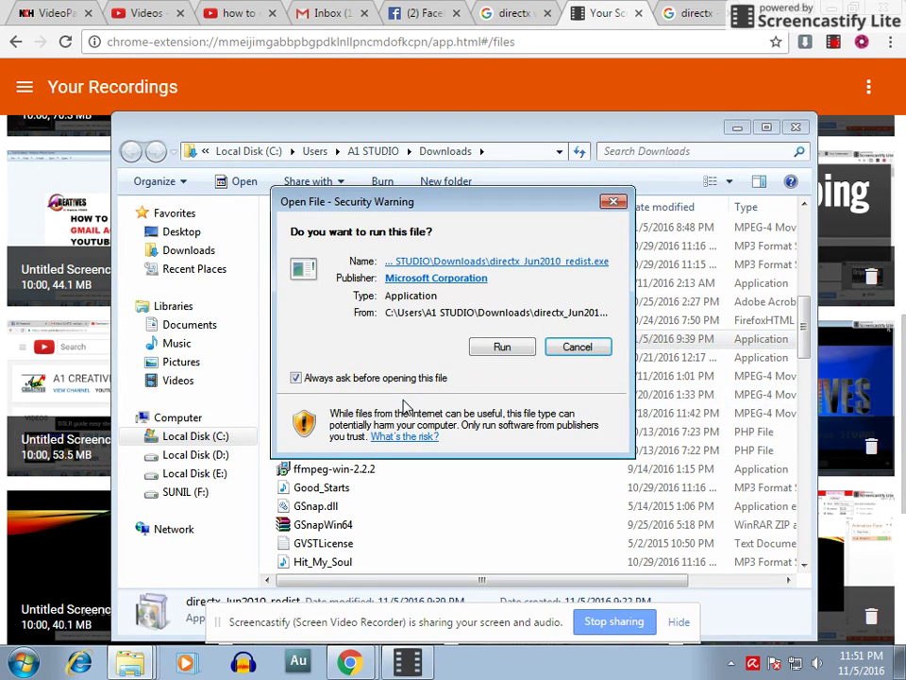
pyautogui.click(501, 349)
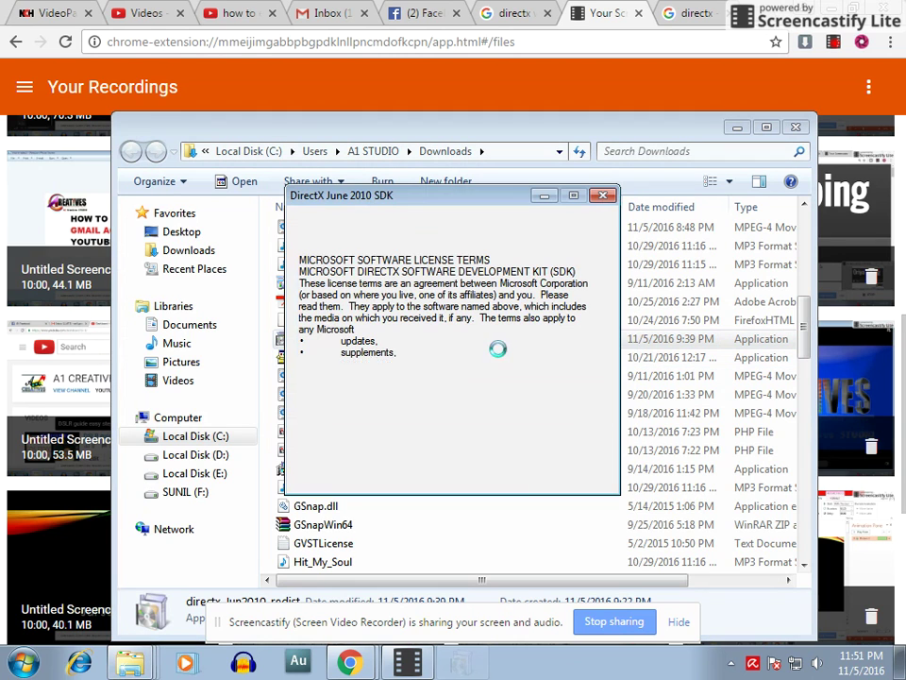
pyautogui.moveTo(604, 293); pyautogui.dragTo(599, 401)
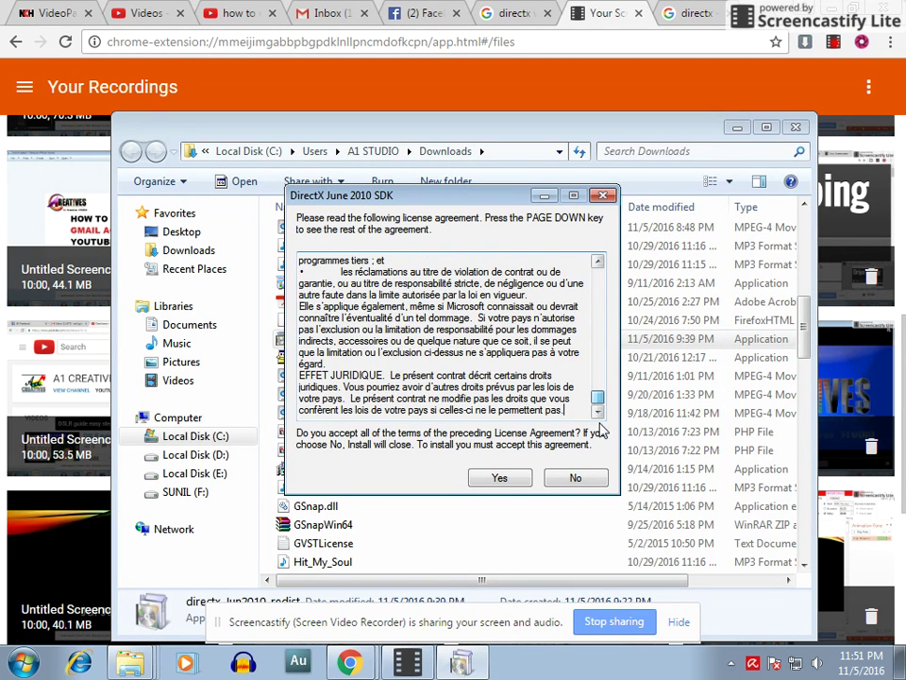
pyautogui.click(502, 479)
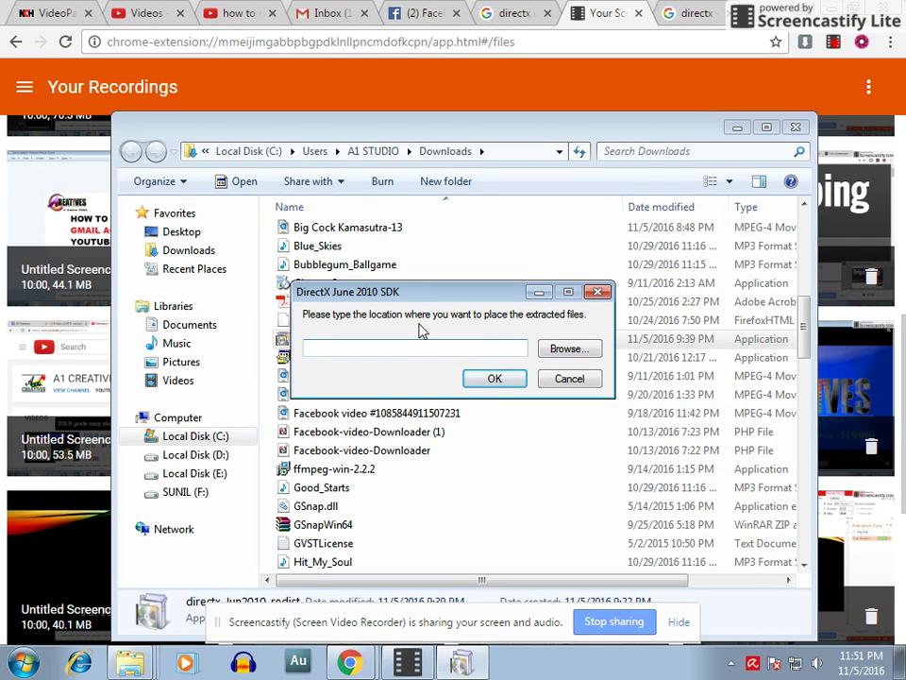
# Step: Extract the DirectX June 2010 SDK files to the depak documentary folder on Local Disk (E:)
pyautogui.click(569, 350)
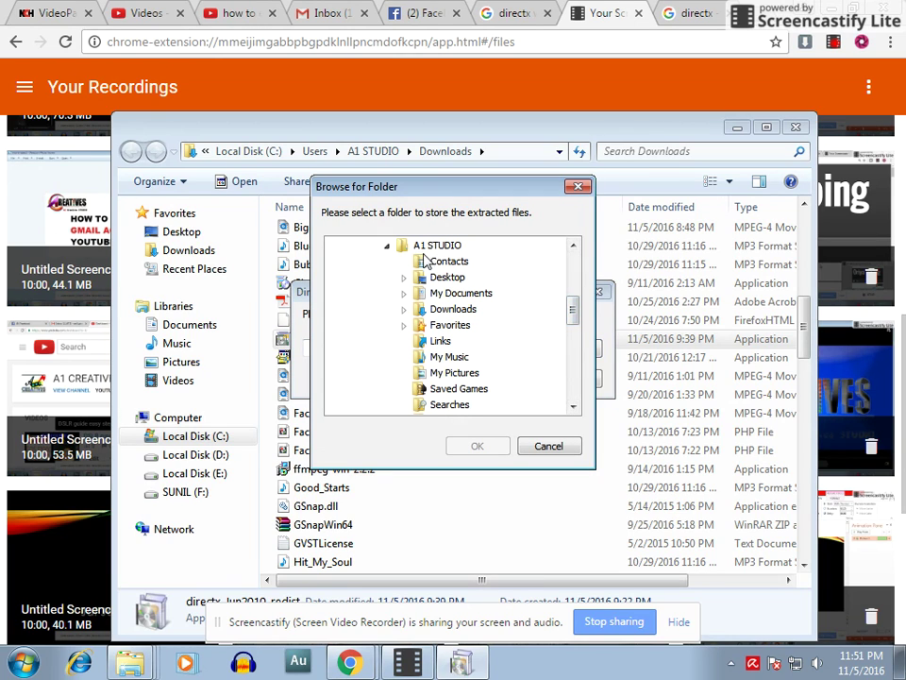
pyautogui.click(386, 247)
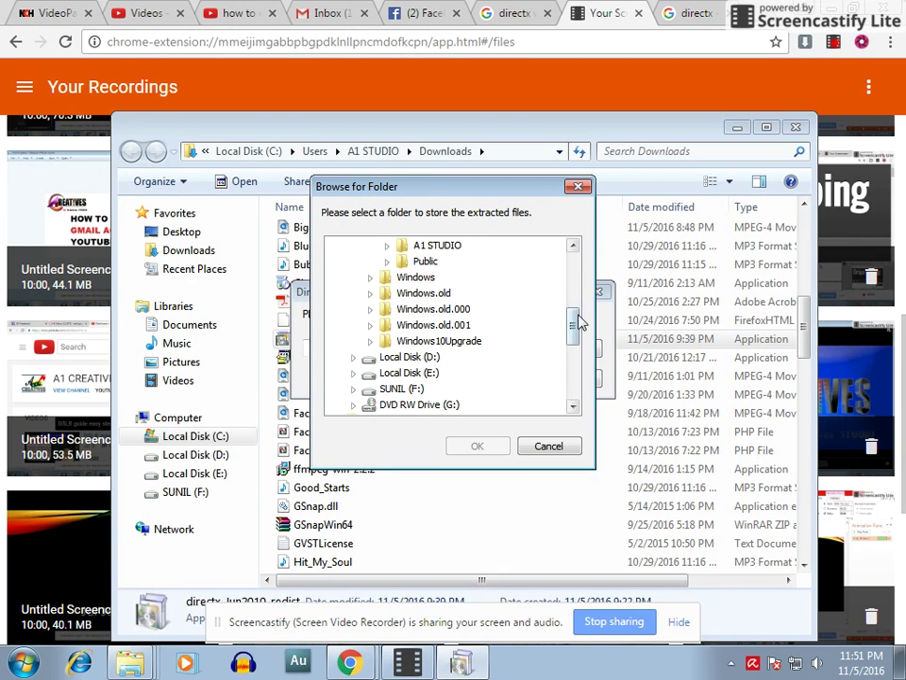
pyautogui.moveTo(575, 317); pyautogui.dragTo(578, 327)
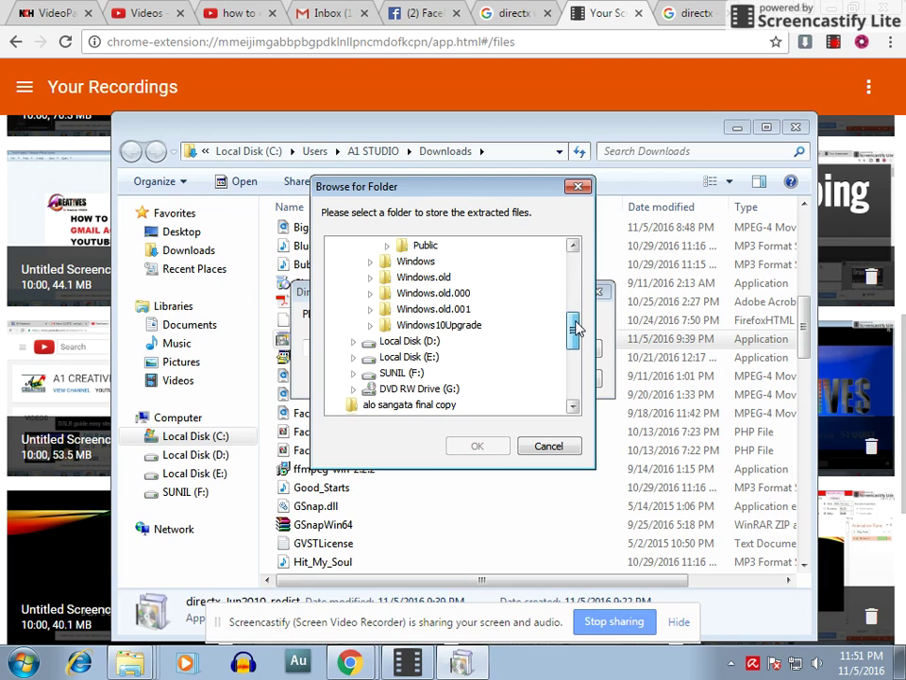
pyautogui.click(354, 357)
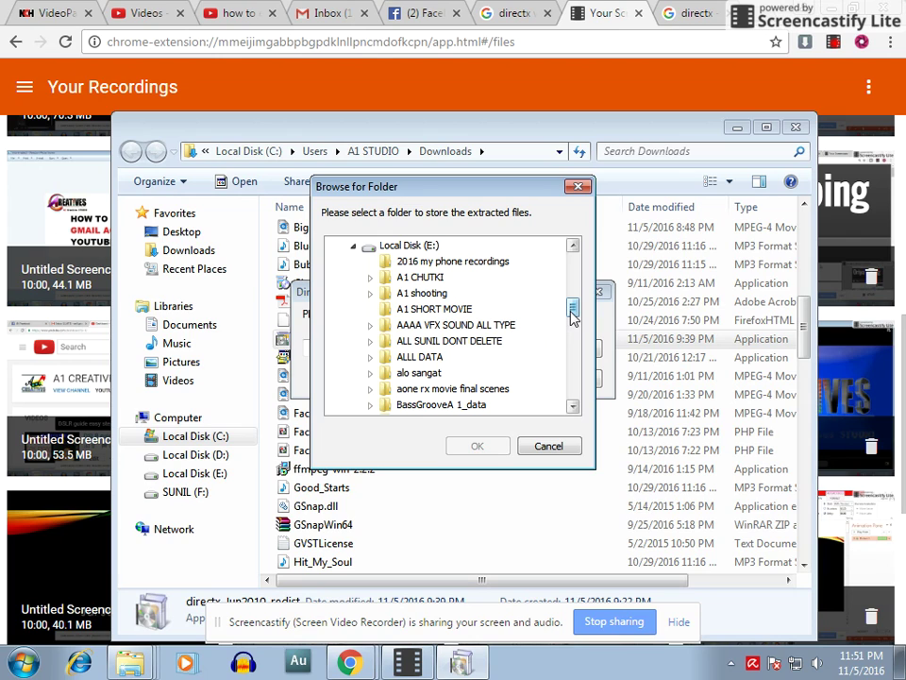
pyautogui.scroll(-1, 572, 318)
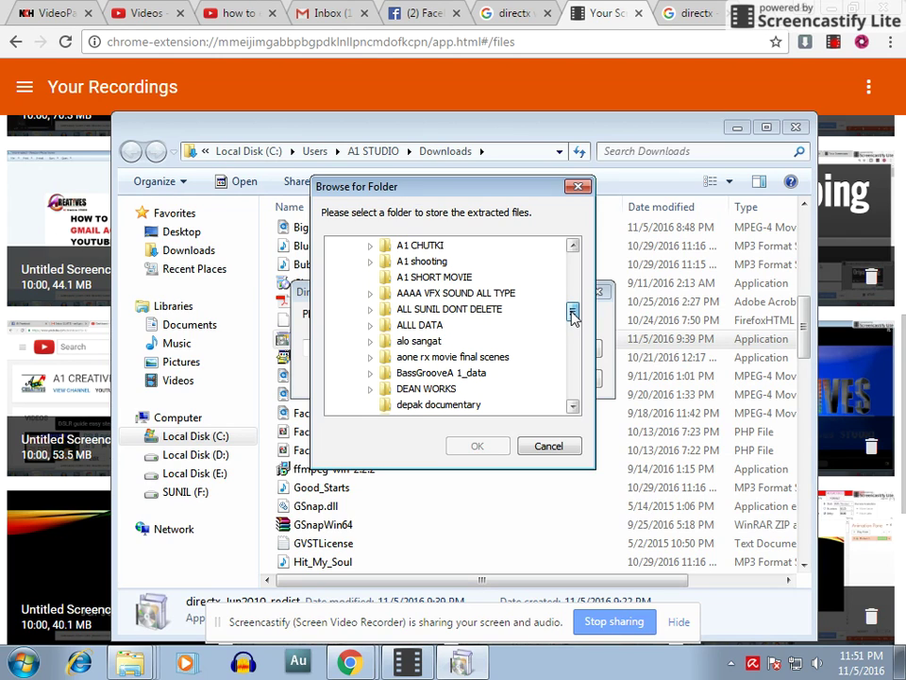
pyautogui.scroll(-1, 572, 318)
pyautogui.click(439, 389)
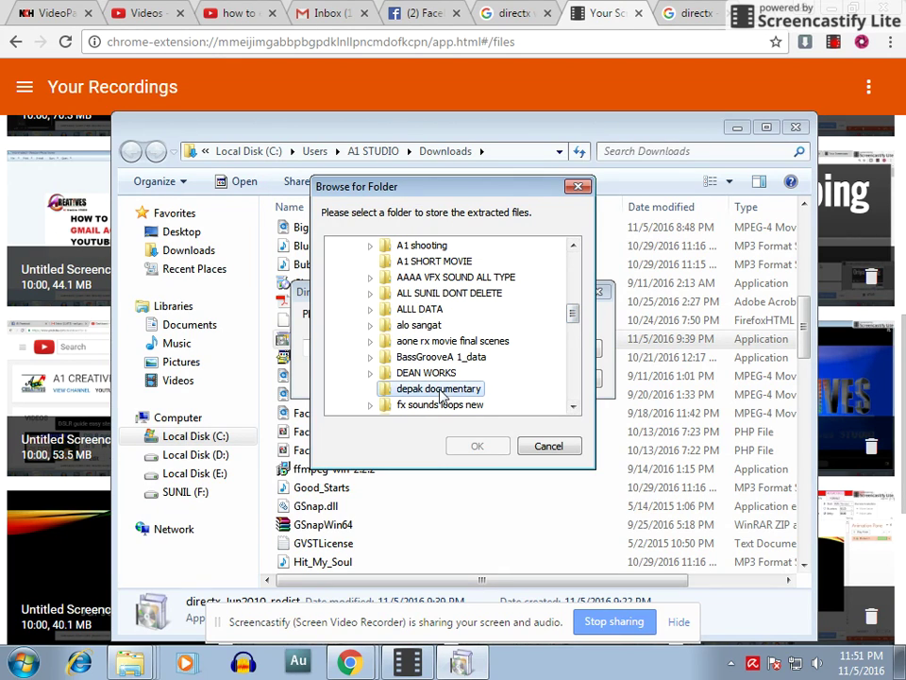
pyautogui.click(482, 447)
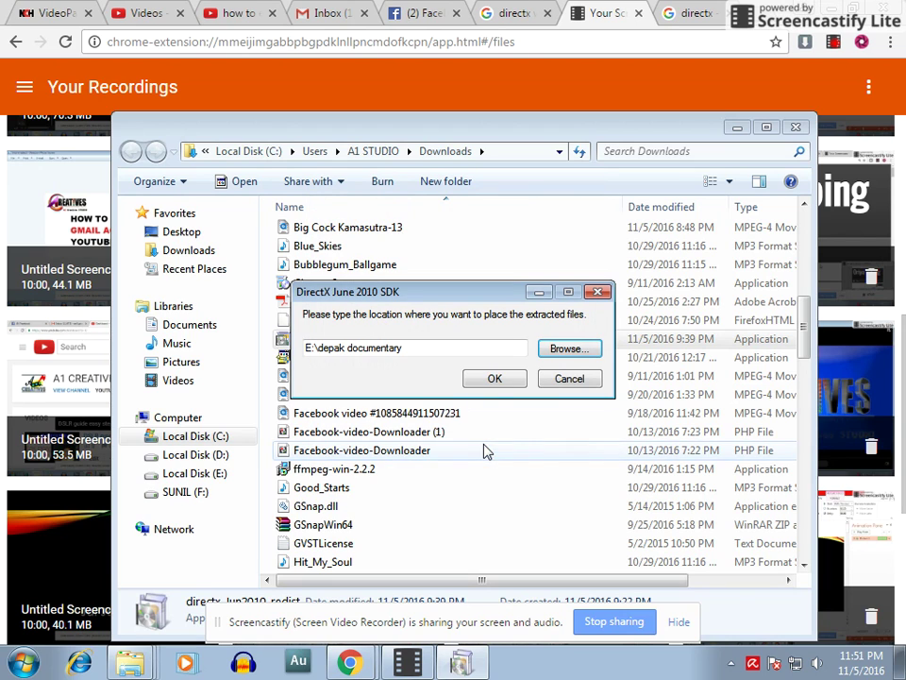
pyautogui.click(496, 379)
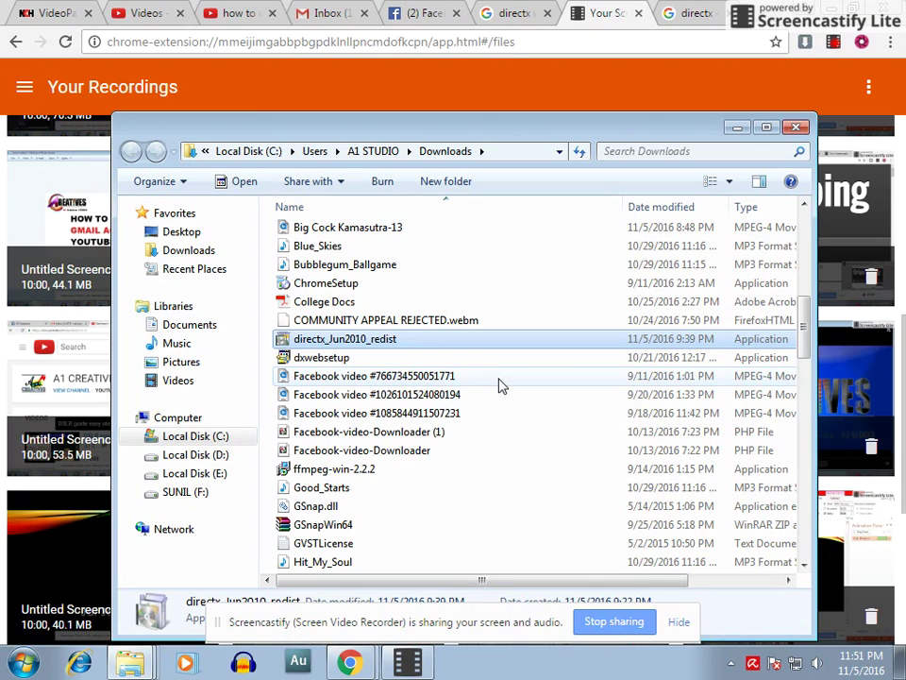
# Step: Clear the open folder windows and open the depak documentary folder on Local Disk (E:)
pyautogui.scroll(-4, 447, 358)
pyautogui.scroll(4, 448, 358)
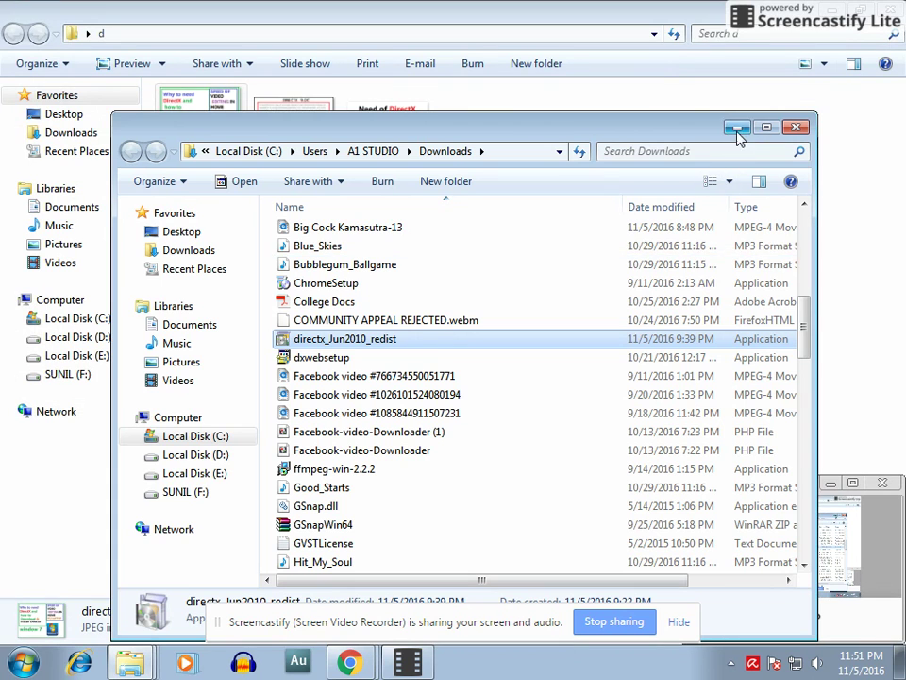
pyautogui.click(738, 128)
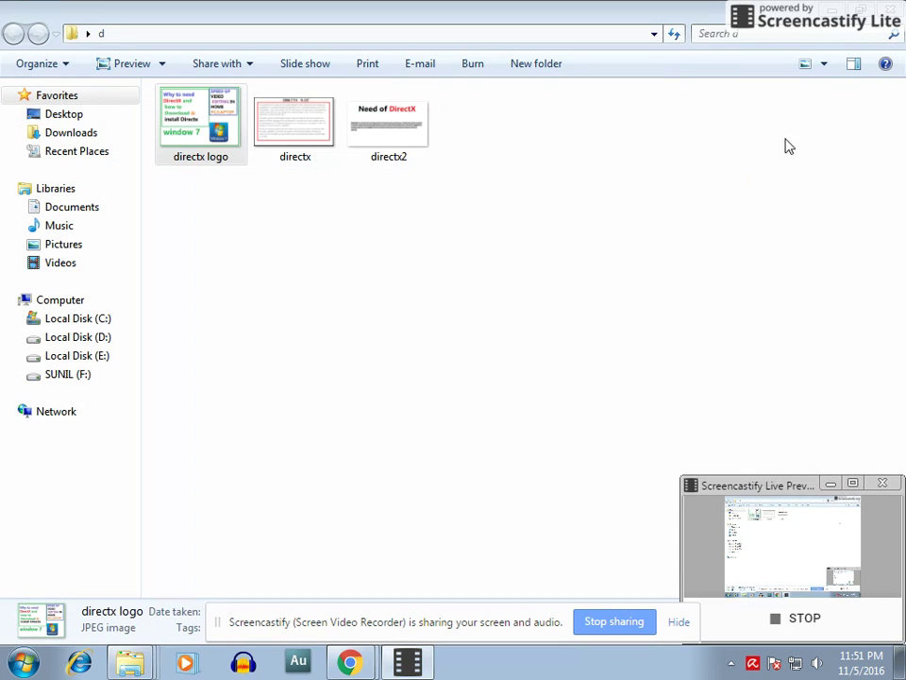
pyautogui.click(858, 9)
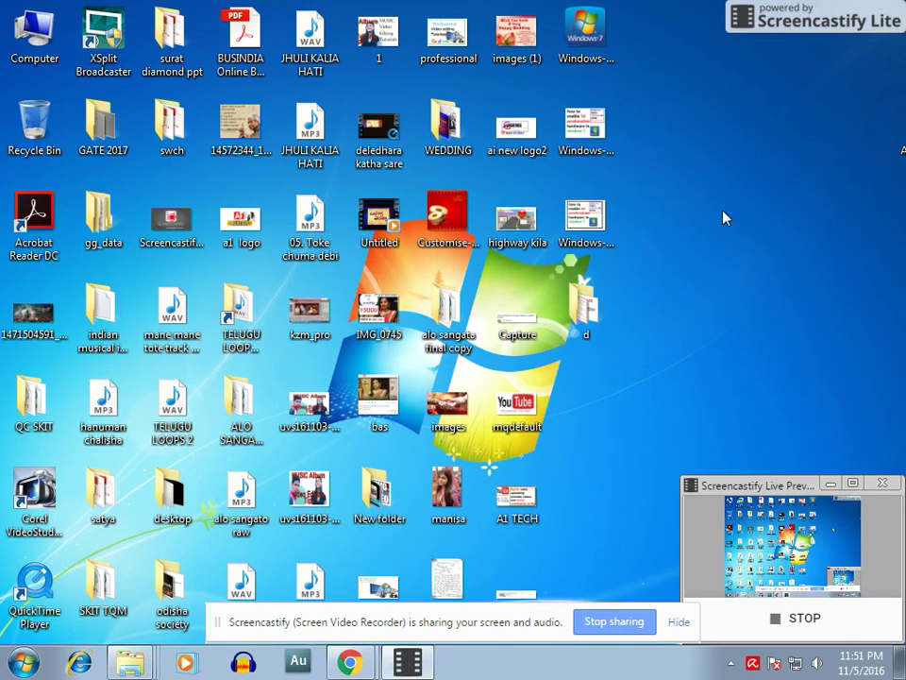
pyautogui.doubleClick(34, 33)
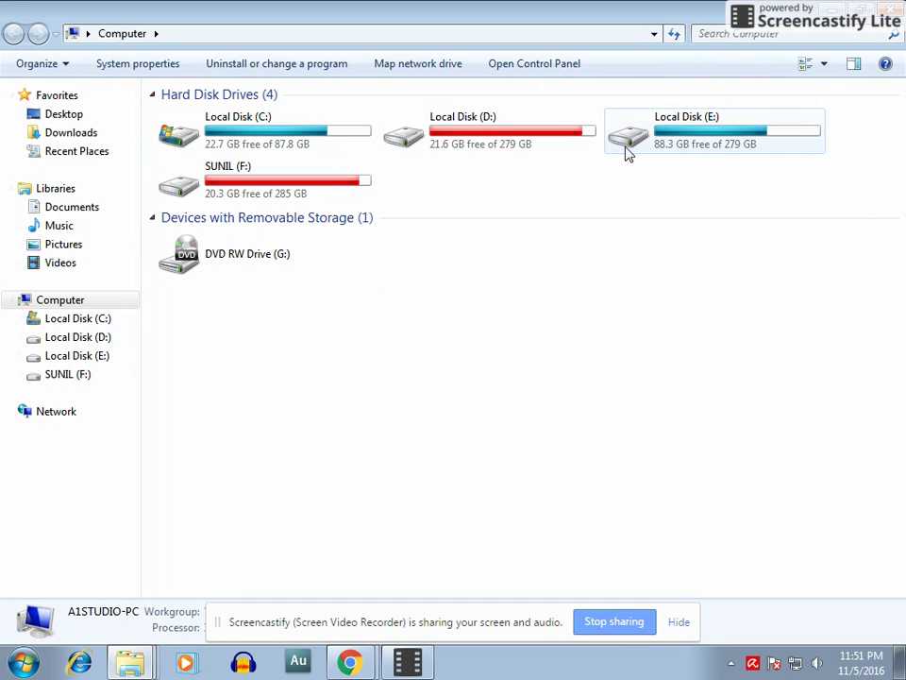
pyautogui.doubleClick(669, 141)
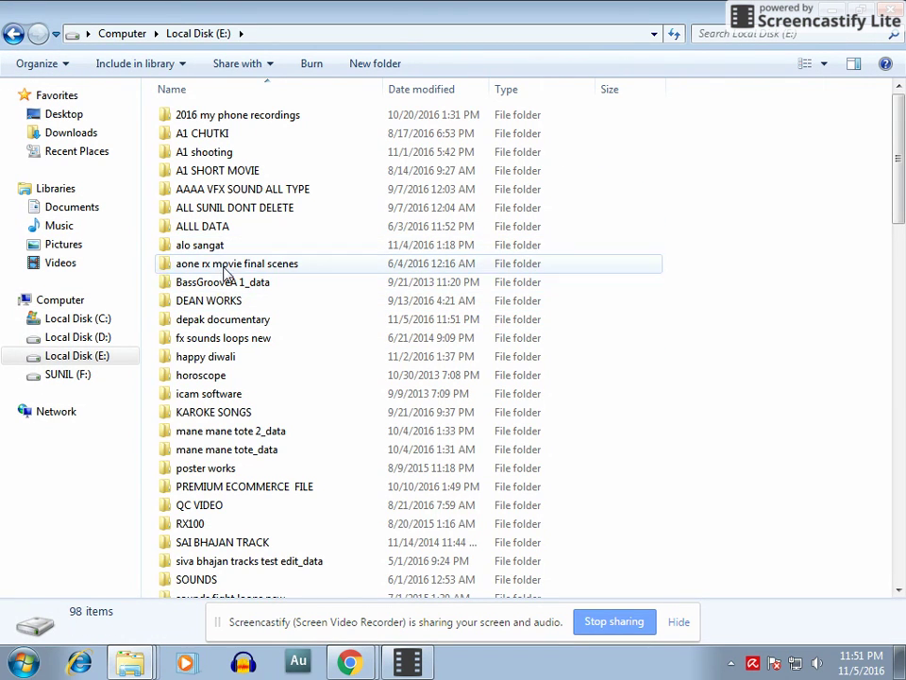
pyautogui.doubleClick(216, 320)
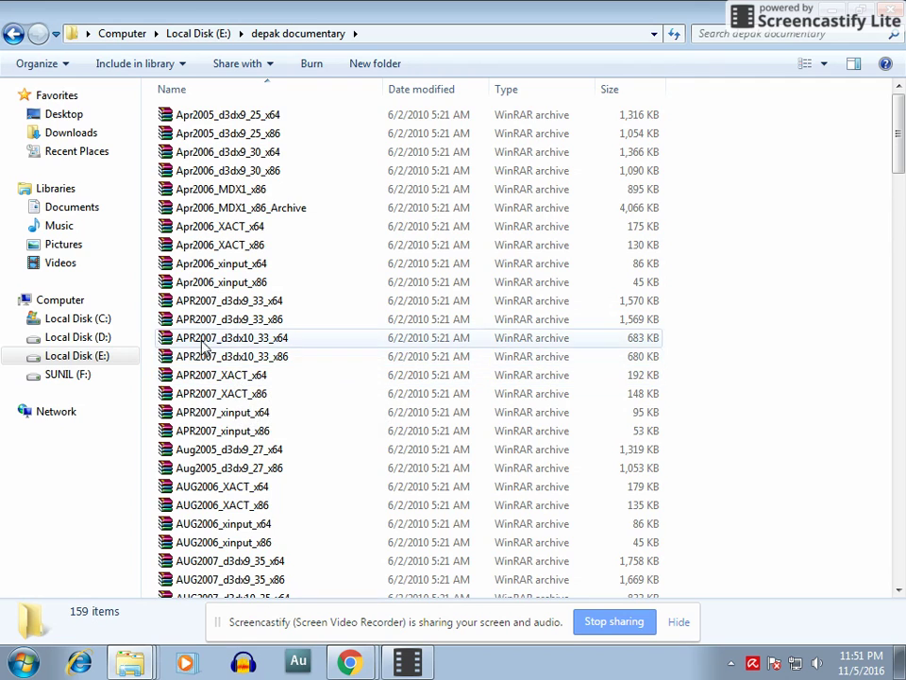
# Step: Find the DXSETUP application among the extracted files and launch it
pyautogui.scroll(-4, 236, 326)
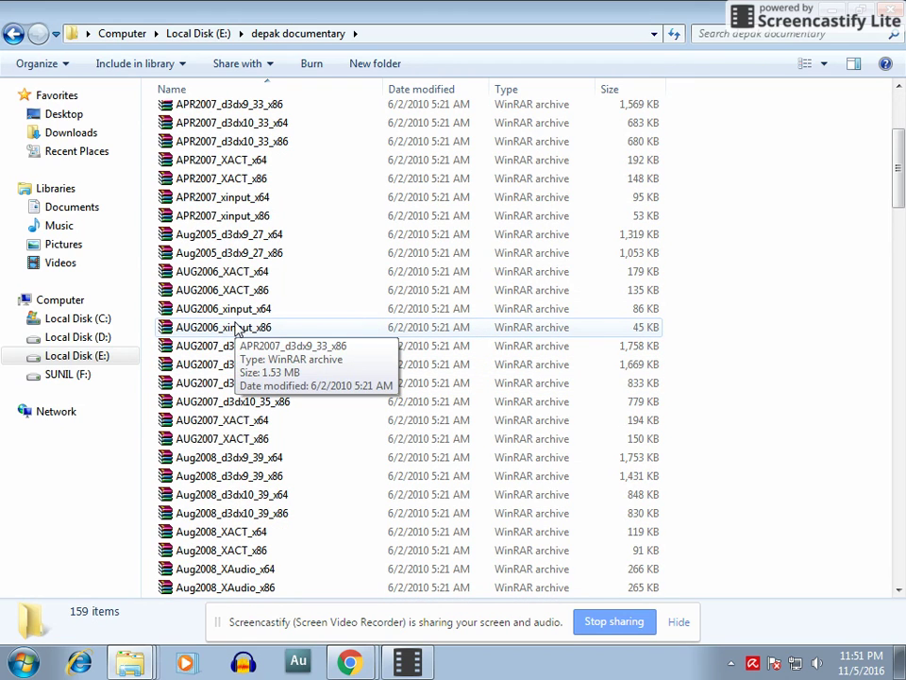
pyautogui.scroll(-11, 236, 326)
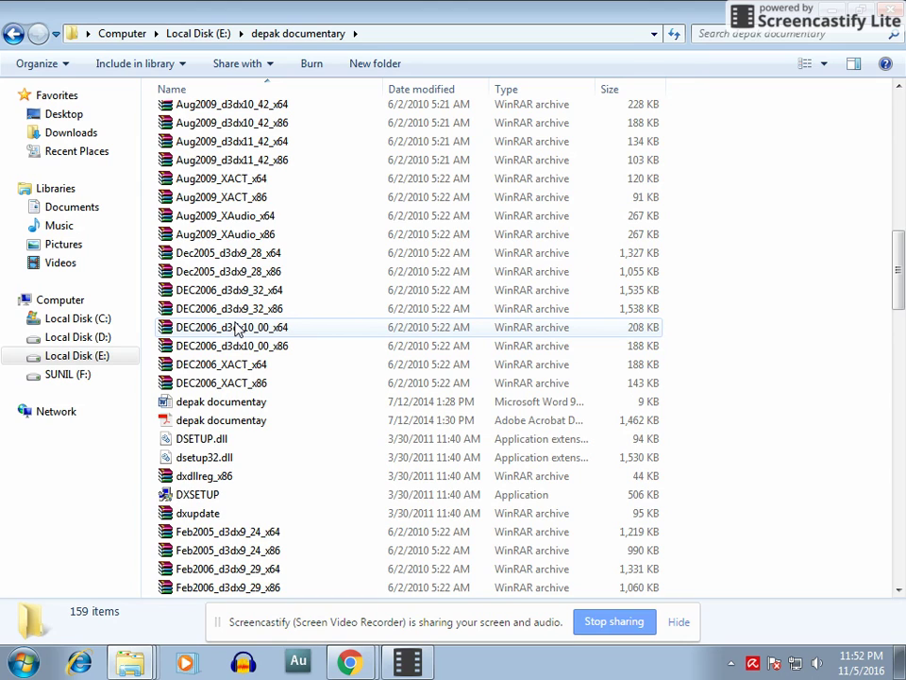
pyautogui.scroll(-2, 236, 326)
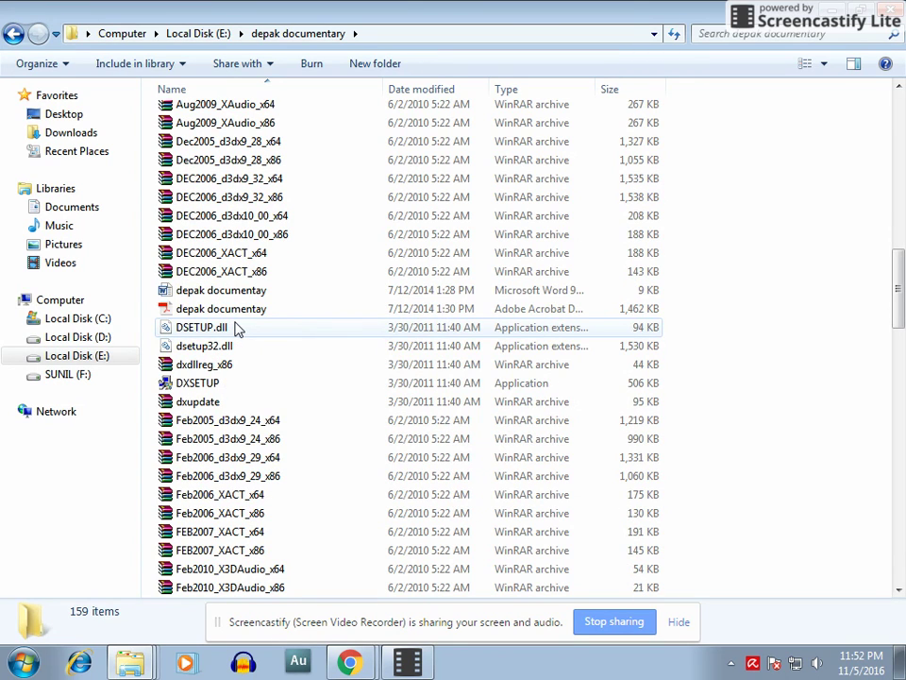
pyautogui.click(213, 385)
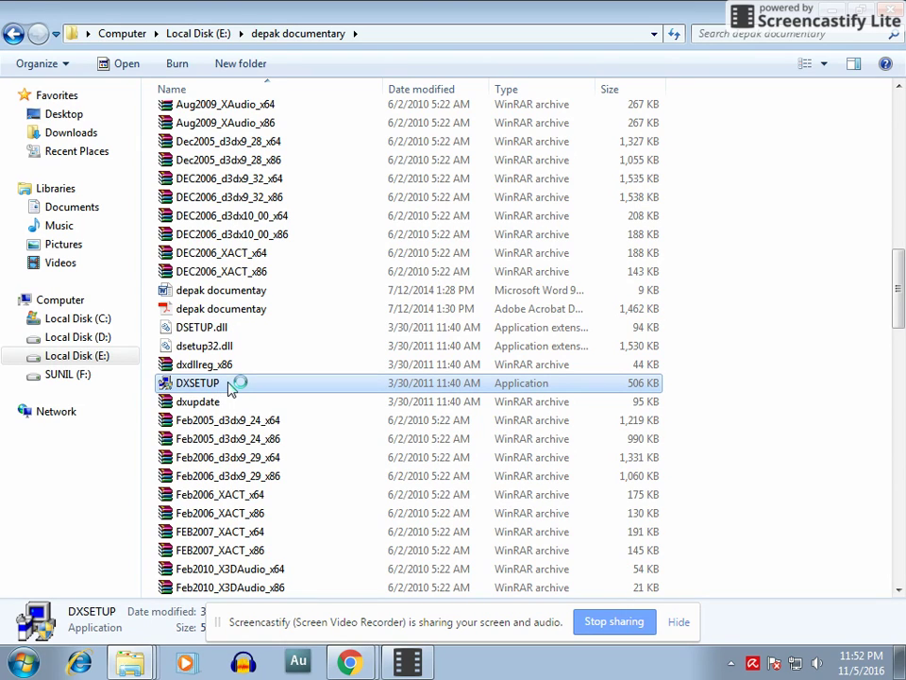
# Step: Accept the DirectX setup agreement, install the runtime components and finish the wizard
pyautogui.click(258, 344)
pyautogui.moveTo(507, 240); pyautogui.dragTo(510, 318)
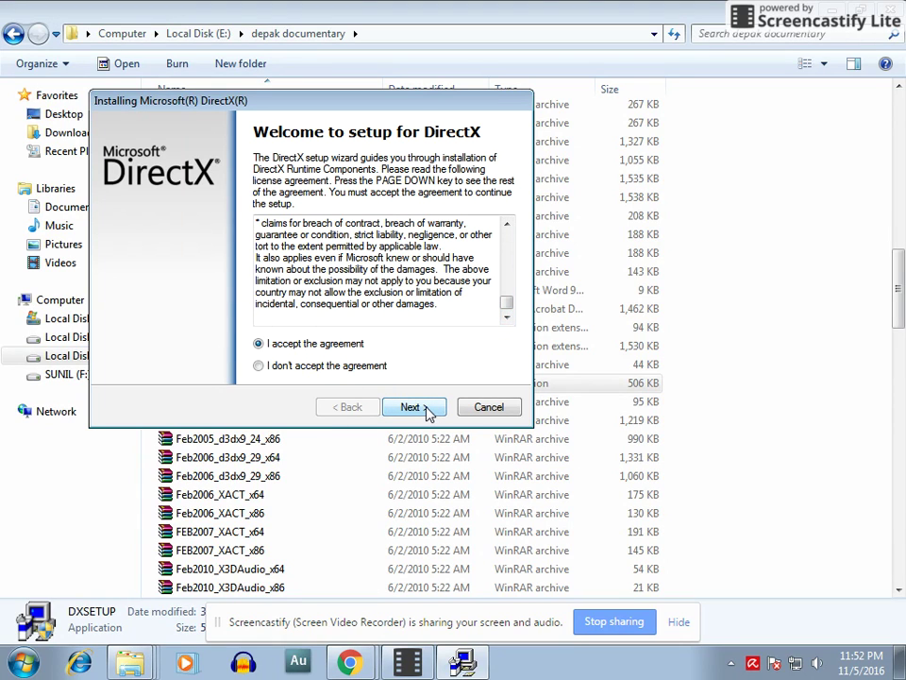
pyautogui.click(412, 407)
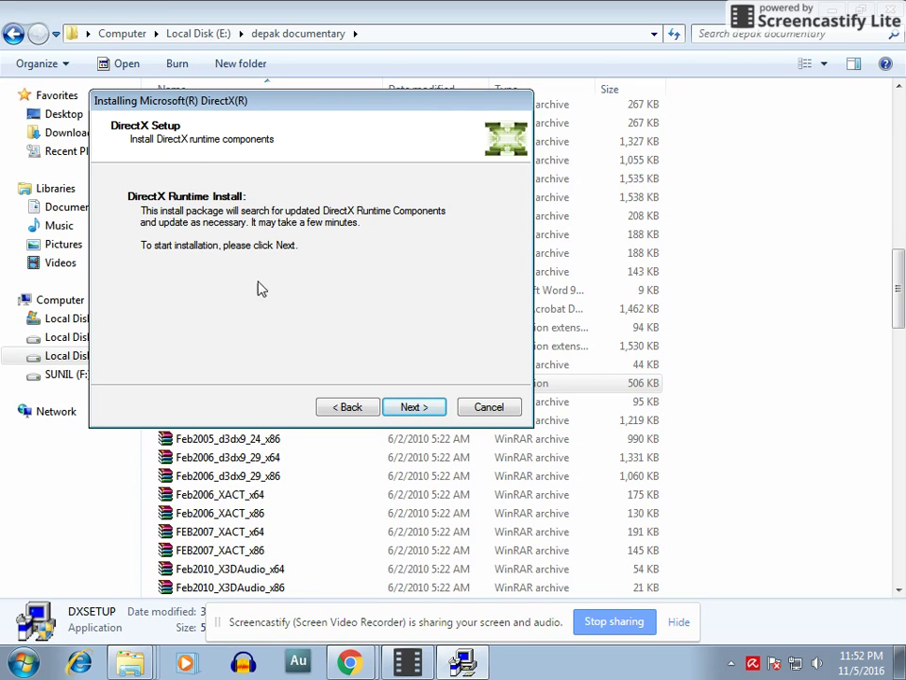
pyautogui.click(407, 409)
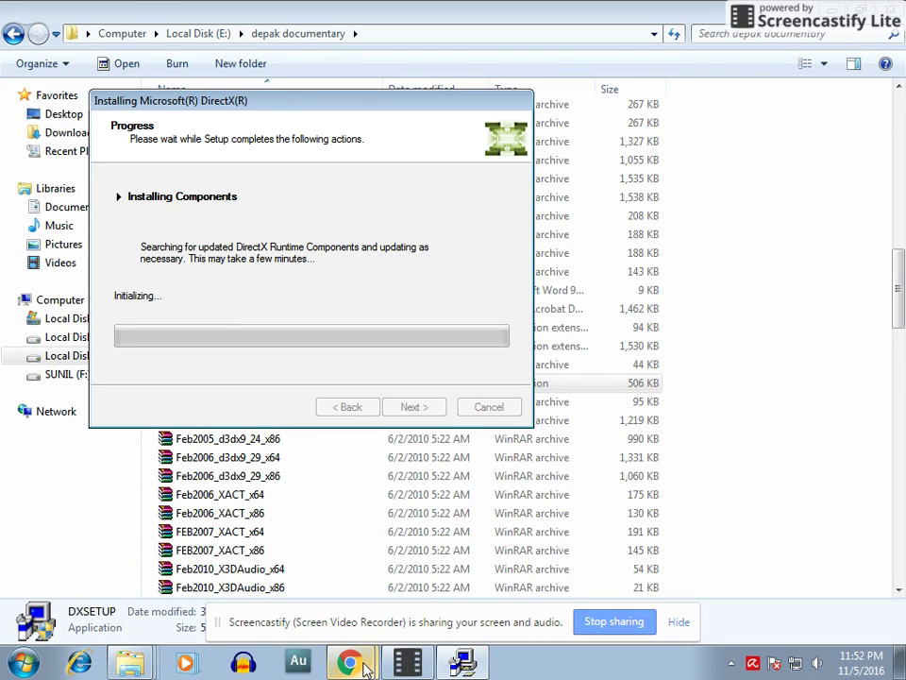
pyautogui.moveTo(367, 668)
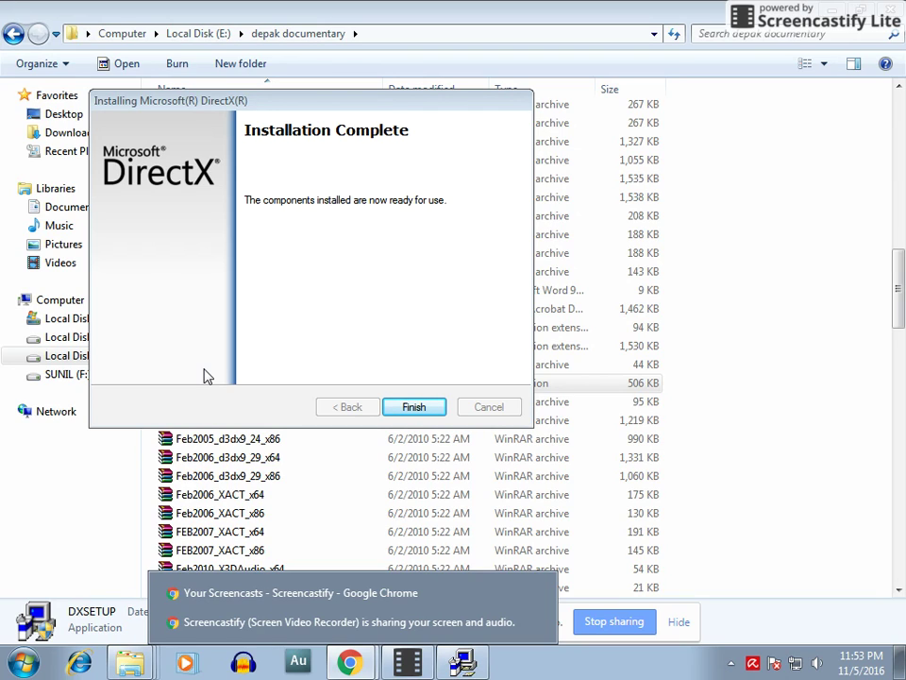
pyautogui.click(414, 408)
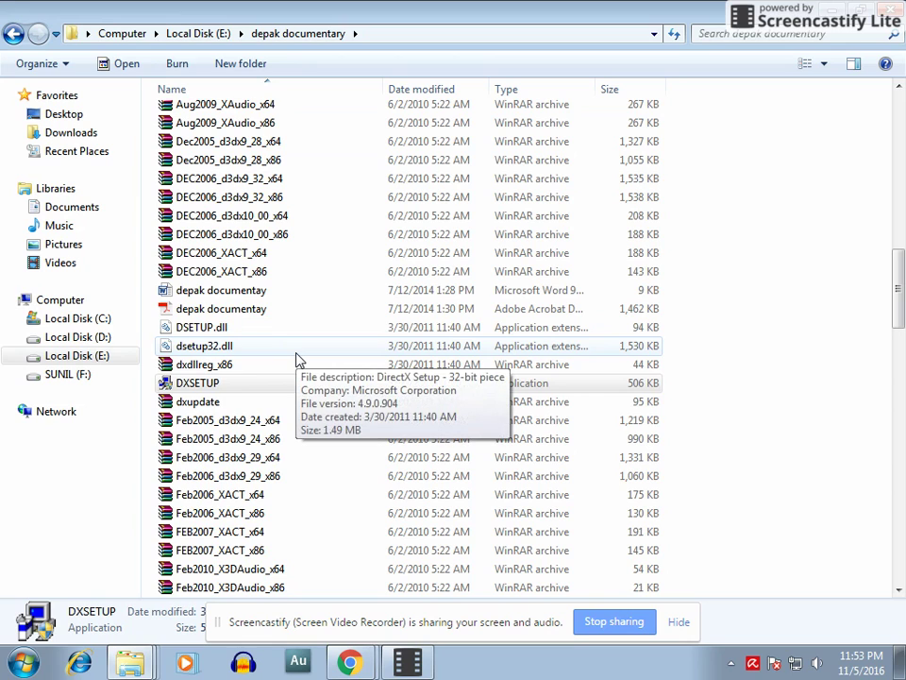
pyautogui.click(206, 387)
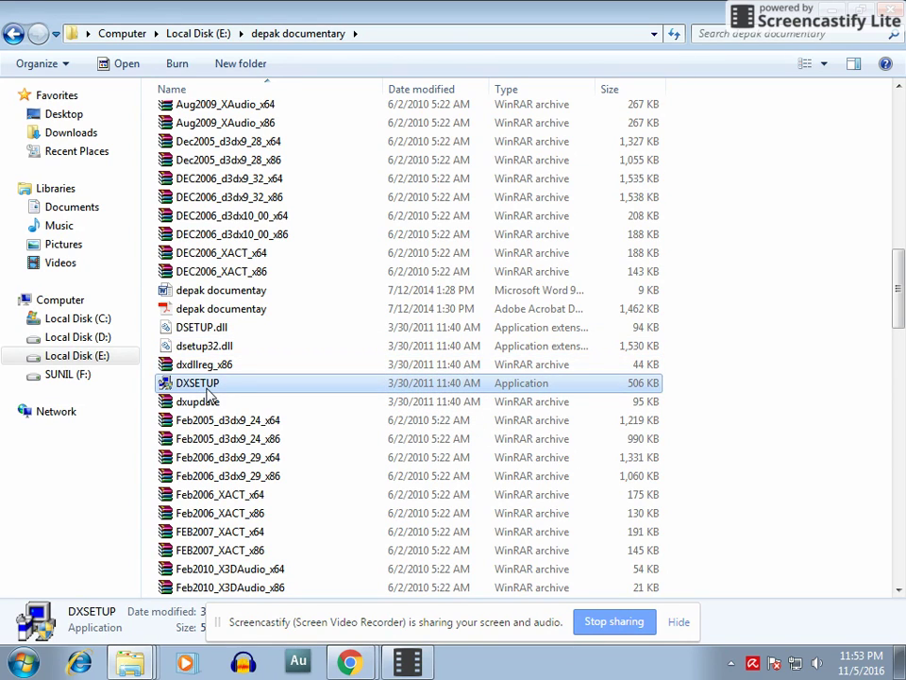
pyautogui.doubleClick(290, 387)
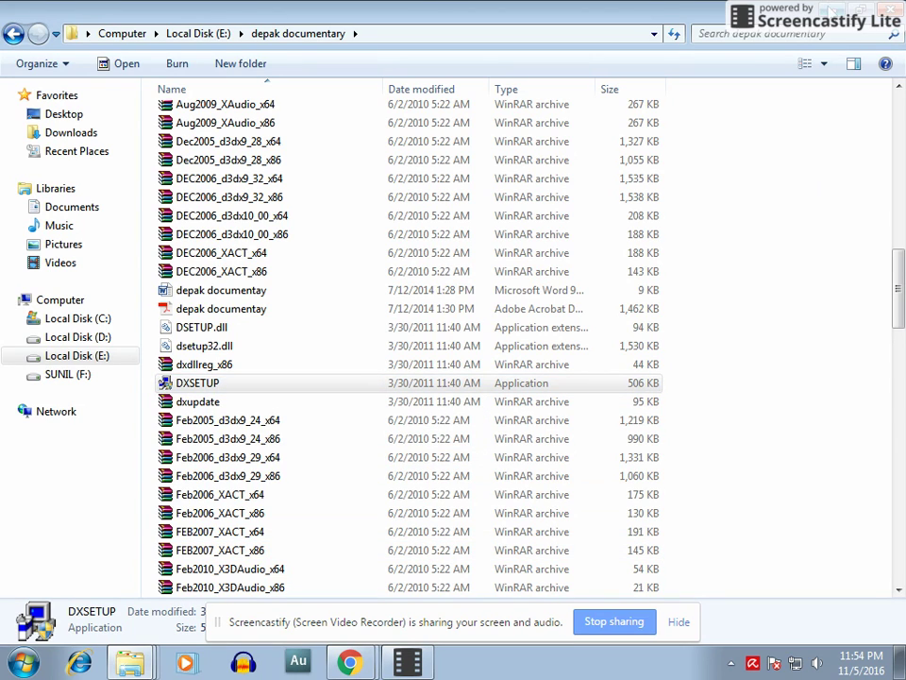
# Step: Open the directx logo image from the d folder on the desktop
pyautogui.press('super+d')
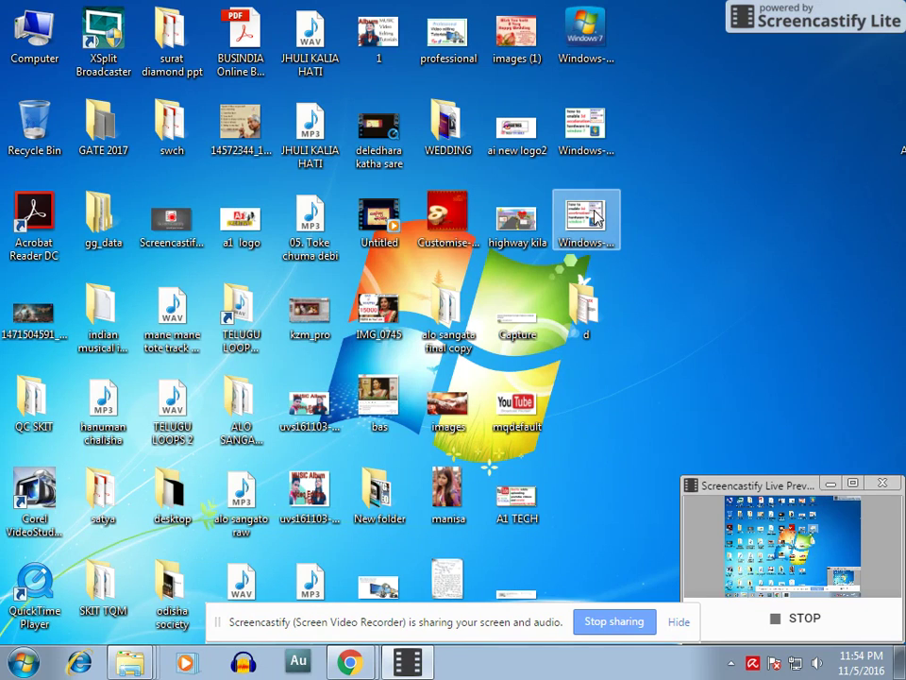
pyautogui.doubleClick(606, 308)
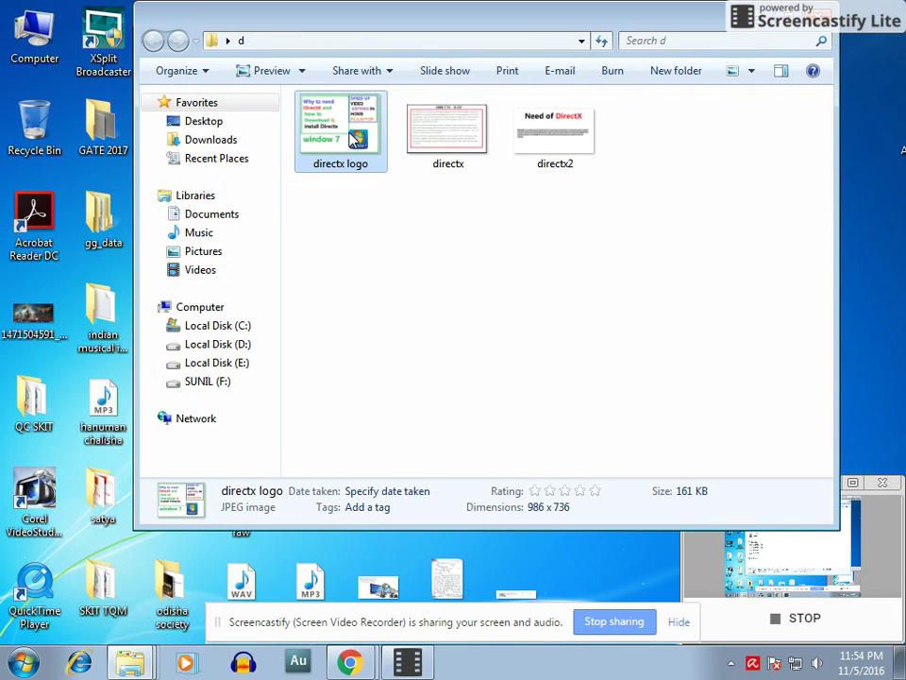
pyautogui.doubleClick(351, 134)
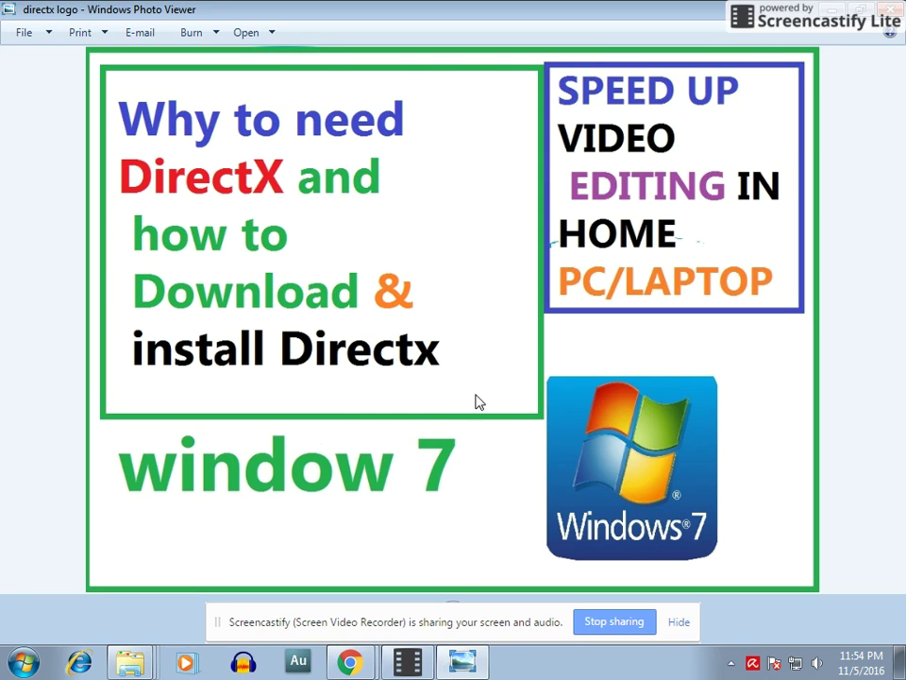
# Step: Switch to Chrome and open the A1 CREATIVES STUDIO channel page from the YouTube Creator Studio dashboard
pyautogui.moveTo(371, 641)
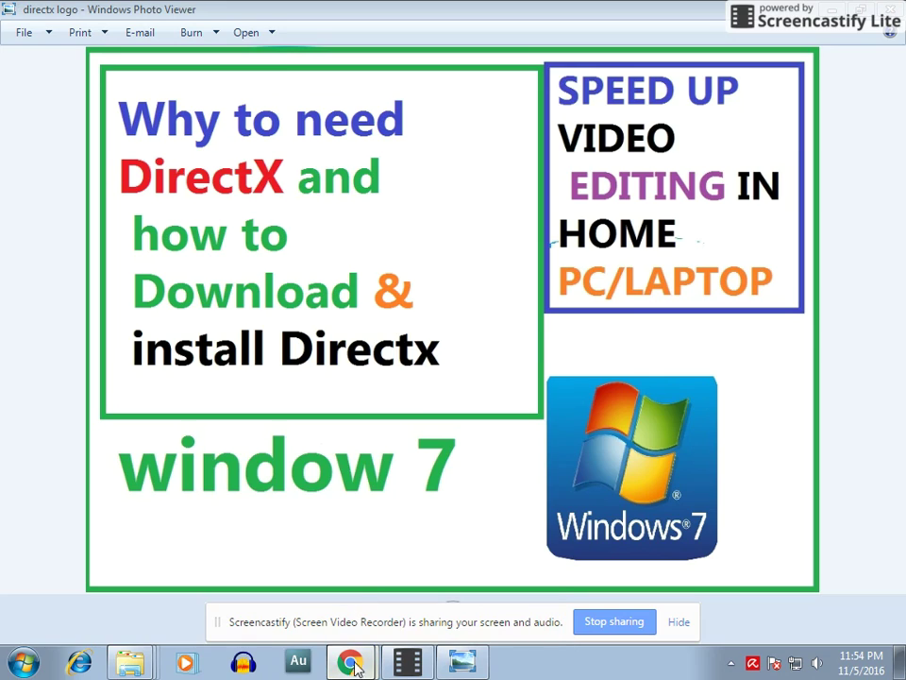
pyautogui.moveTo(337, 638)
pyautogui.click(324, 593)
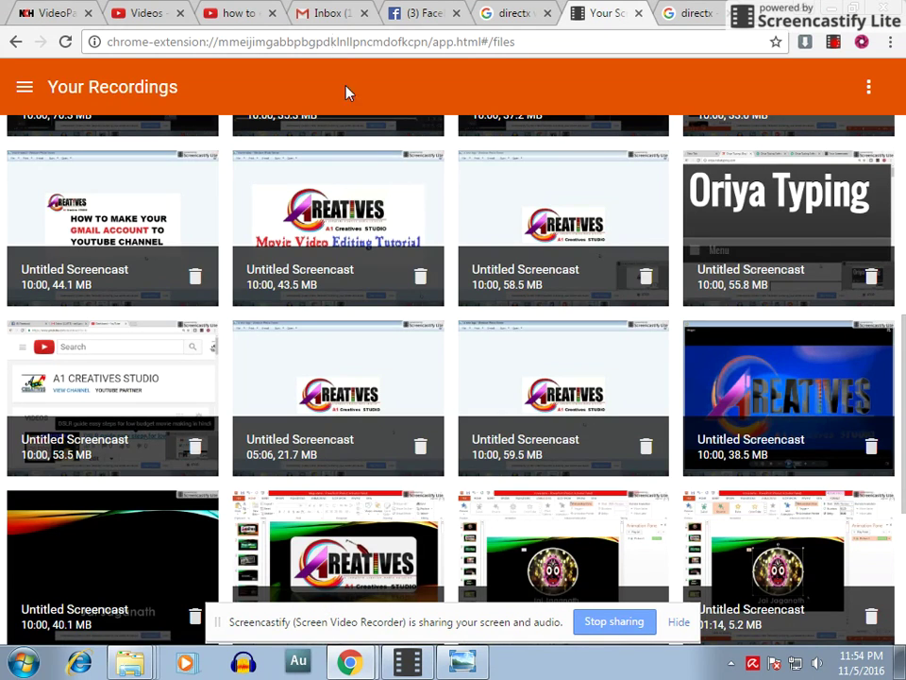
pyautogui.click(219, 9)
pyautogui.scroll(10, 464, 317)
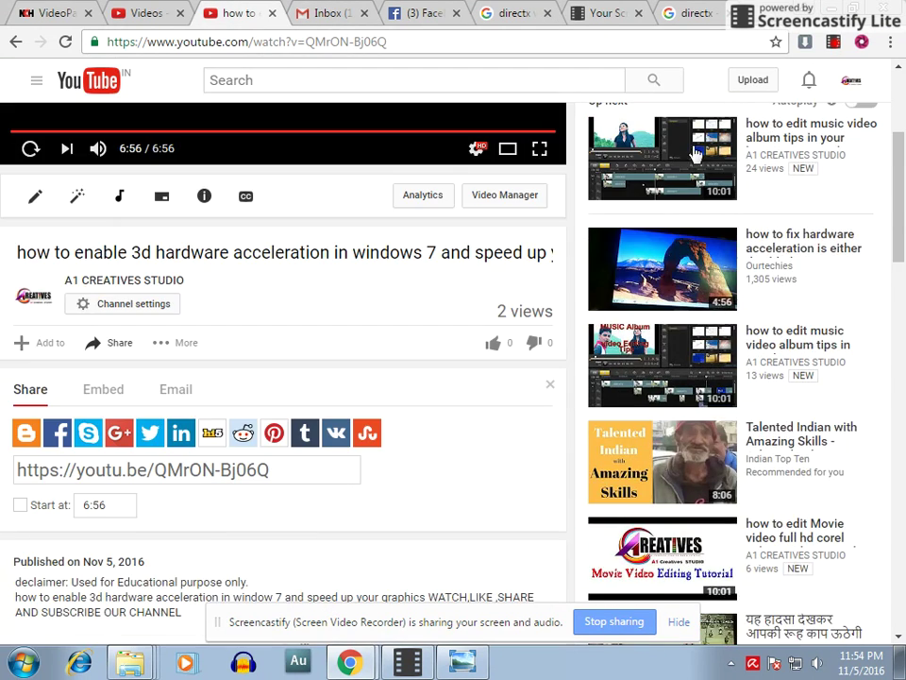
pyautogui.click(843, 87)
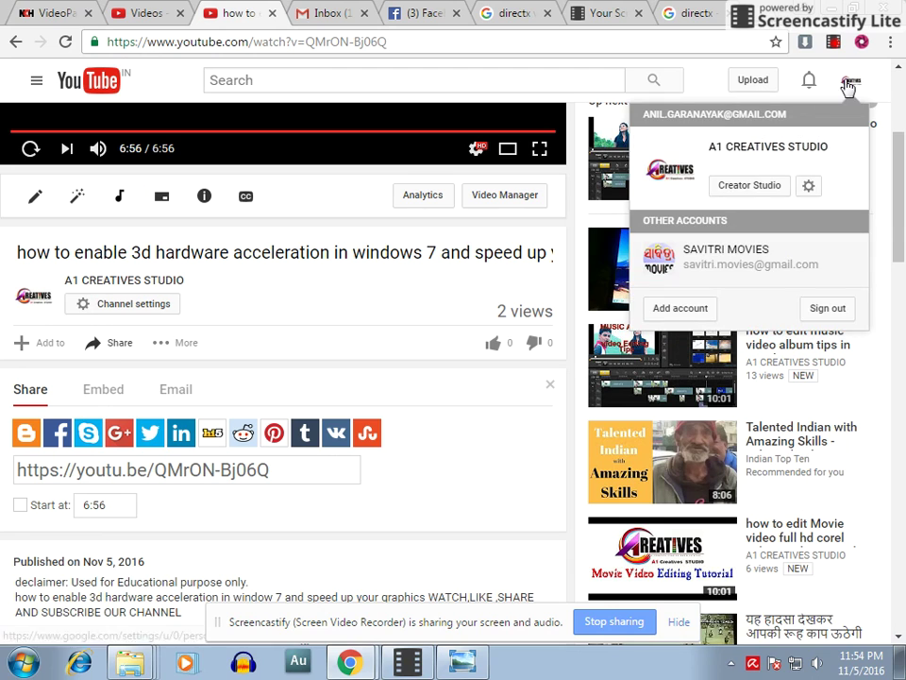
pyautogui.click(752, 189)
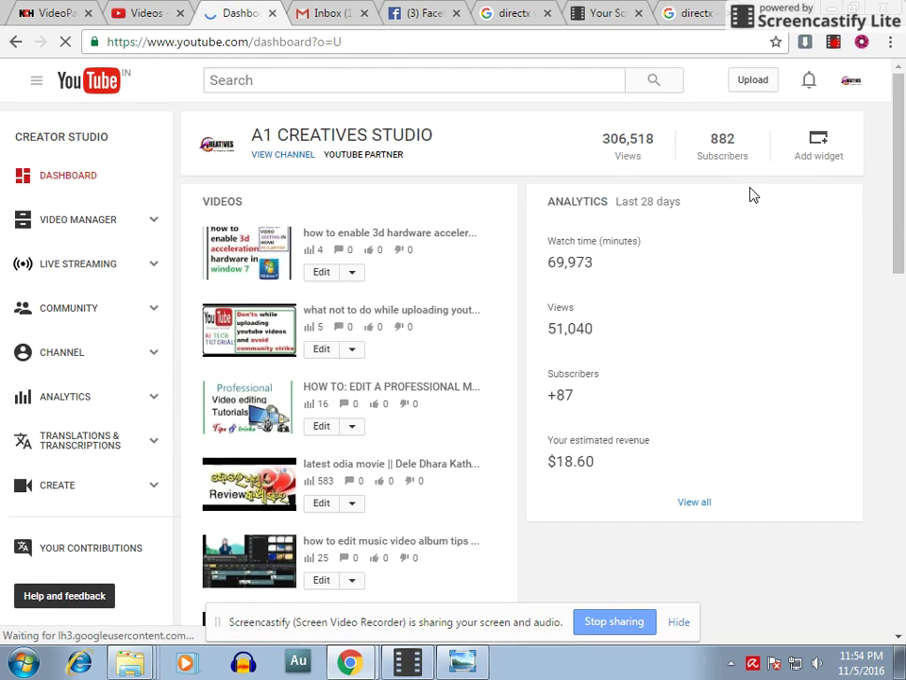
pyautogui.click(293, 157)
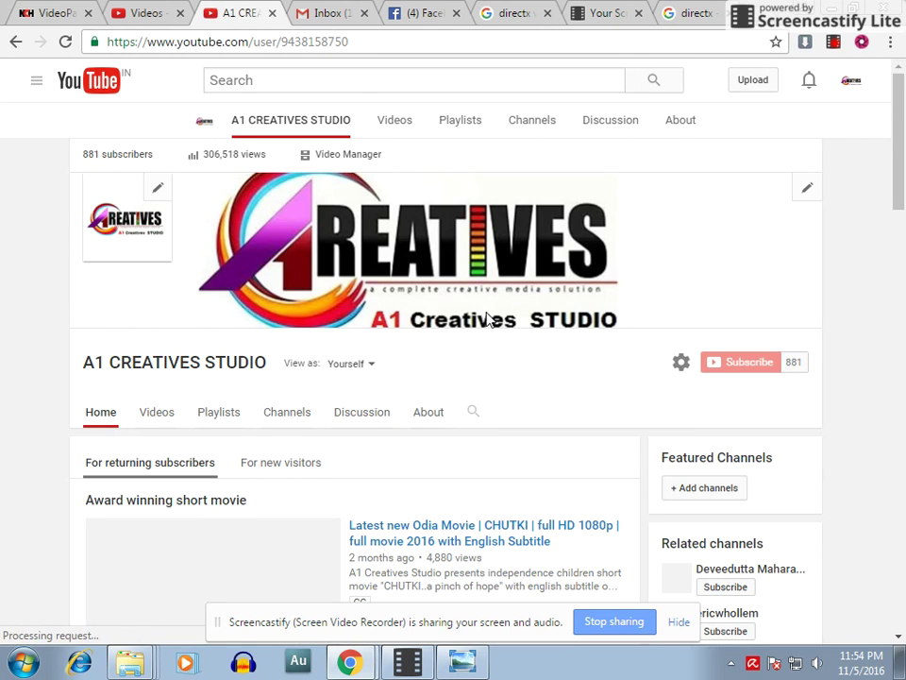
# Step: Look through the channel's home page sections, from the award winning short movie and uploads to the latest Odia full movies, including more A1 short movies
pyautogui.scroll(-3, 487, 319)
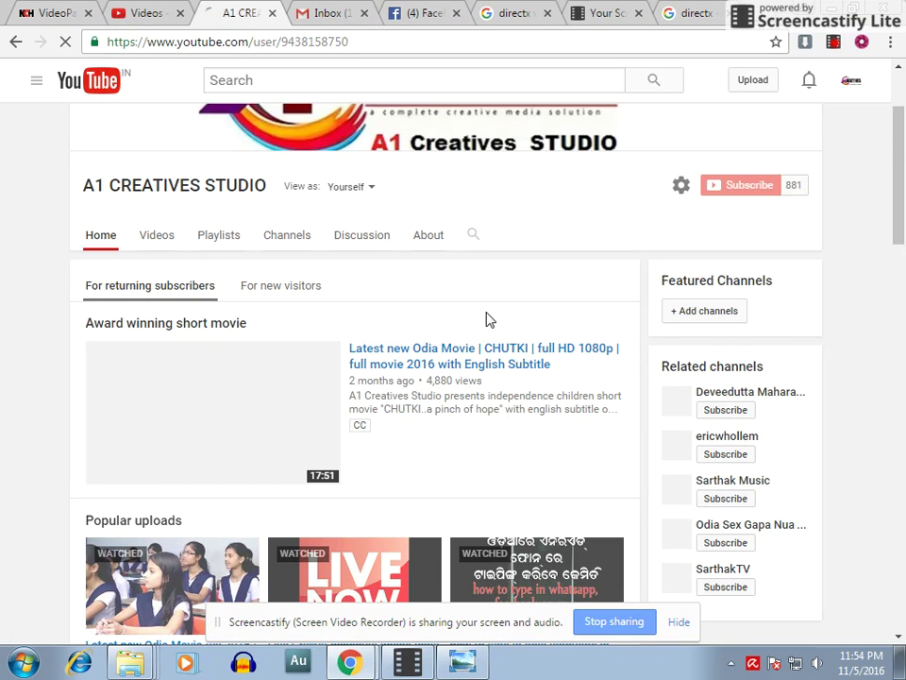
pyautogui.scroll(-3, 487, 319)
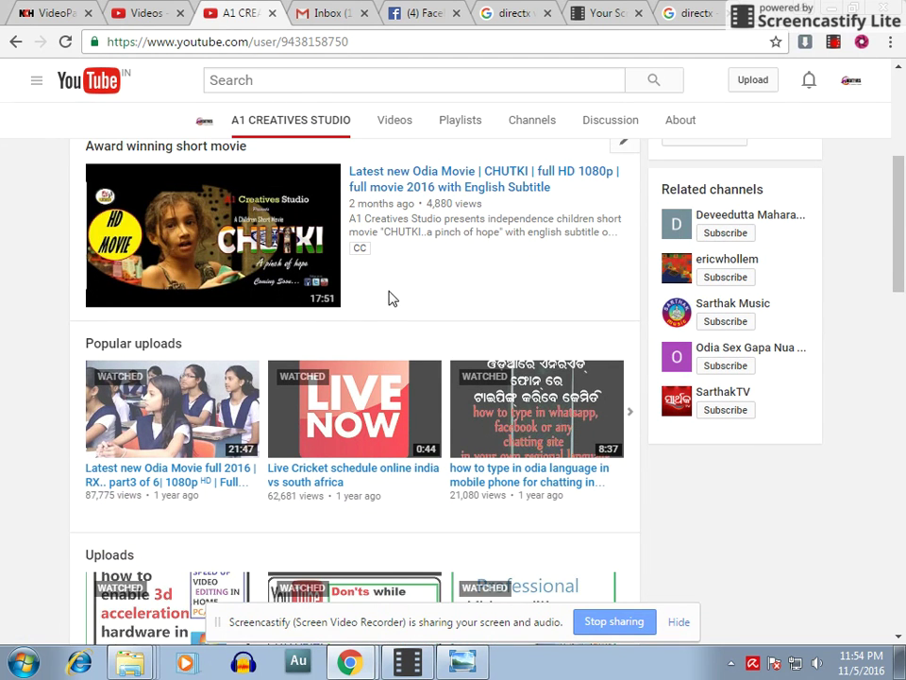
pyautogui.scroll(-3, 391, 297)
pyautogui.scroll(-1, 189, 342)
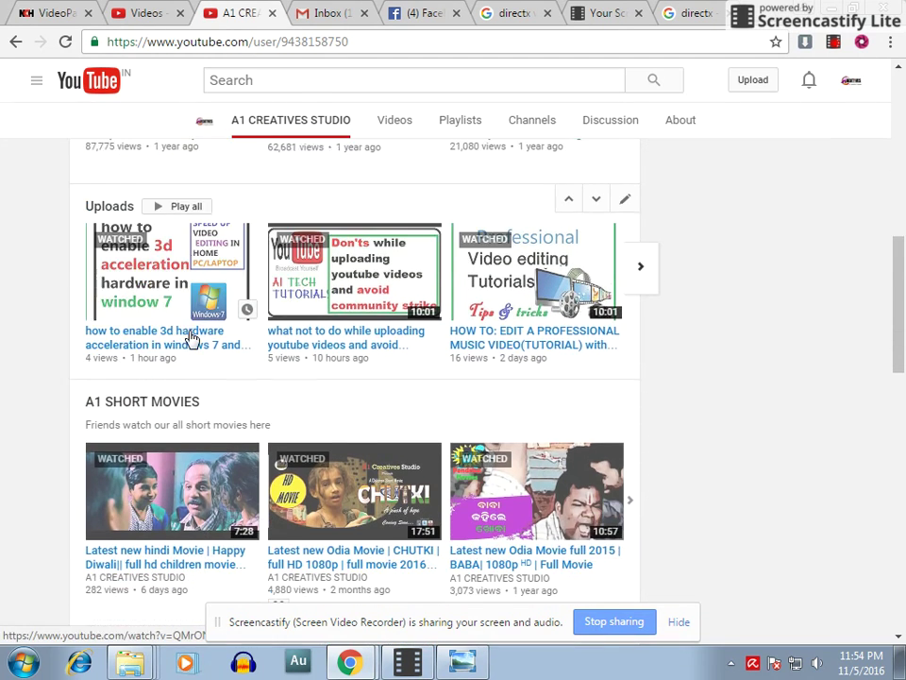
pyautogui.scroll(-1, 152, 334)
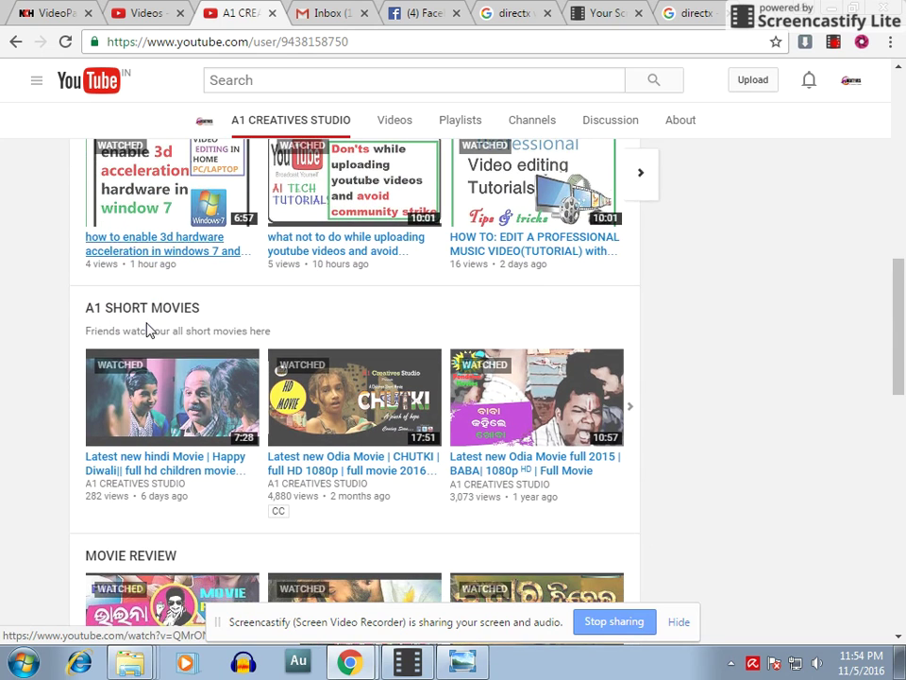
pyautogui.moveTo(188, 302)
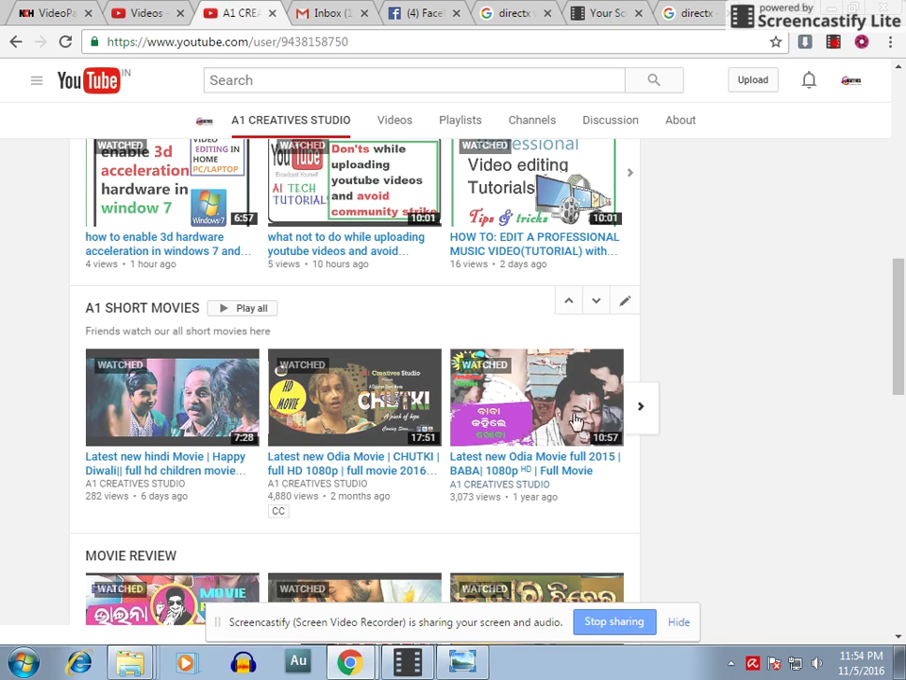
pyautogui.click(639, 408)
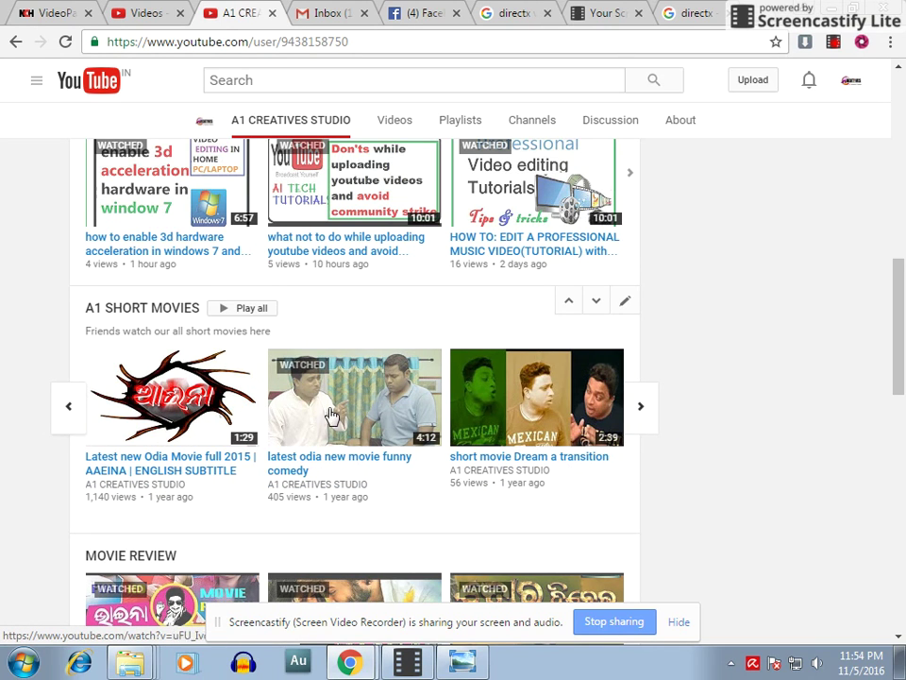
pyautogui.click(68, 407)
pyautogui.scroll(-3, 250, 395)
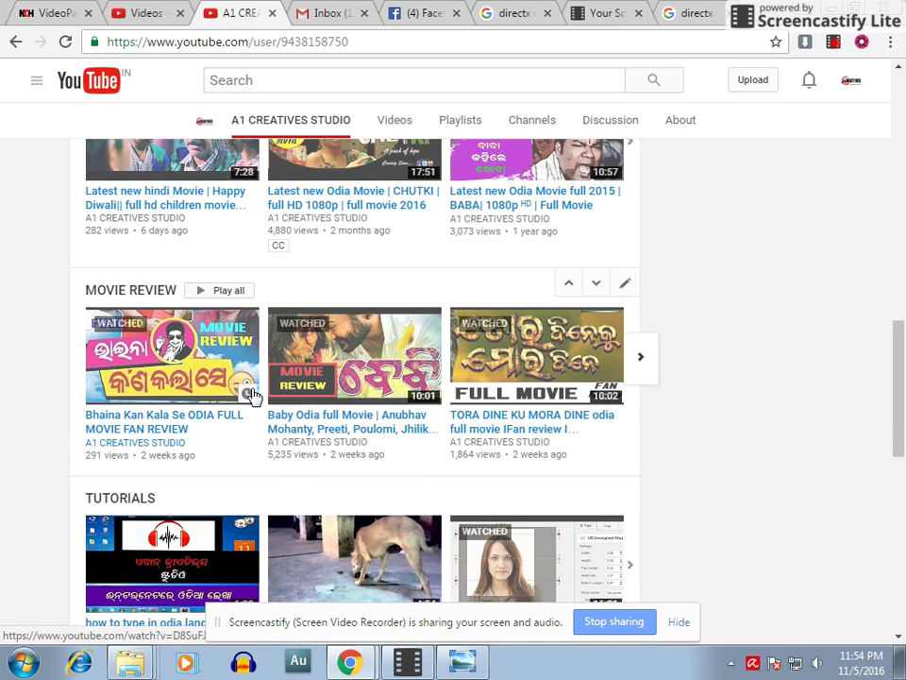
pyautogui.scroll(-1, 250, 395)
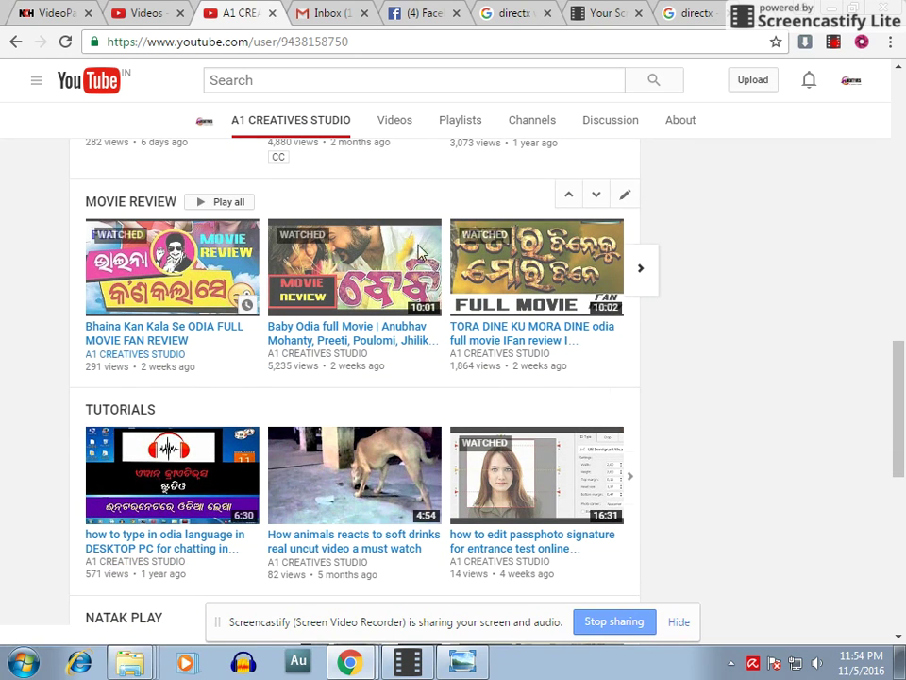
pyautogui.scroll(-3, 306, 354)
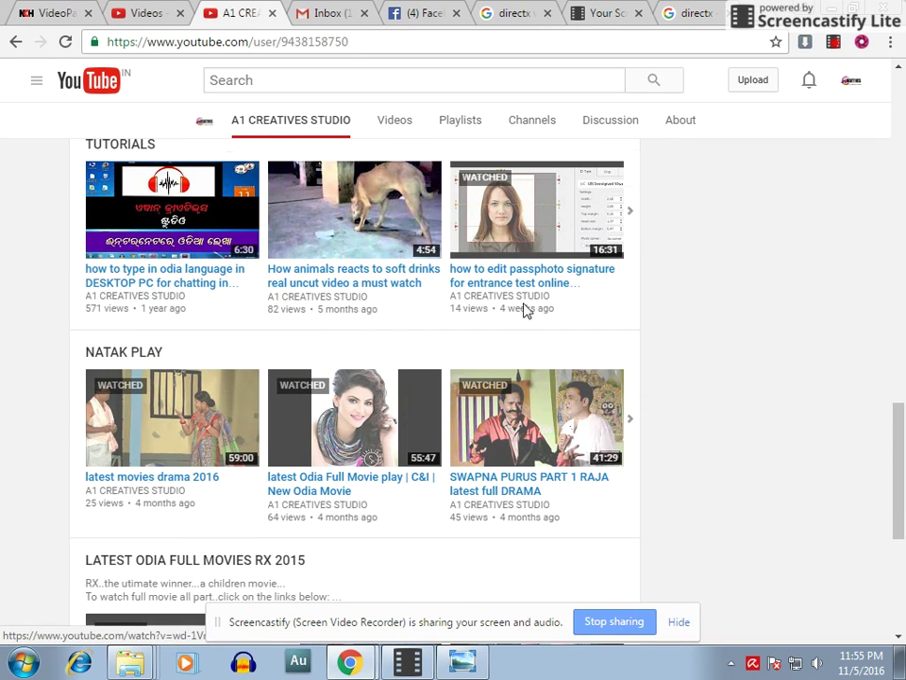
pyautogui.scroll(-4, 418, 340)
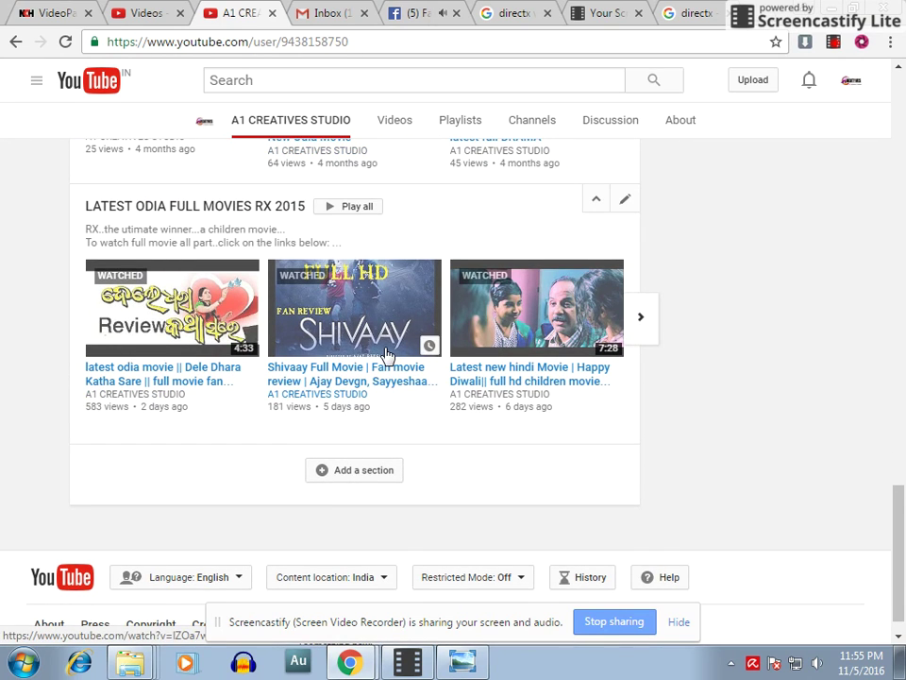
# Step: Go back to the channel header and look at the Subscribe option beside the channel name
pyautogui.scroll(12, 387, 354)
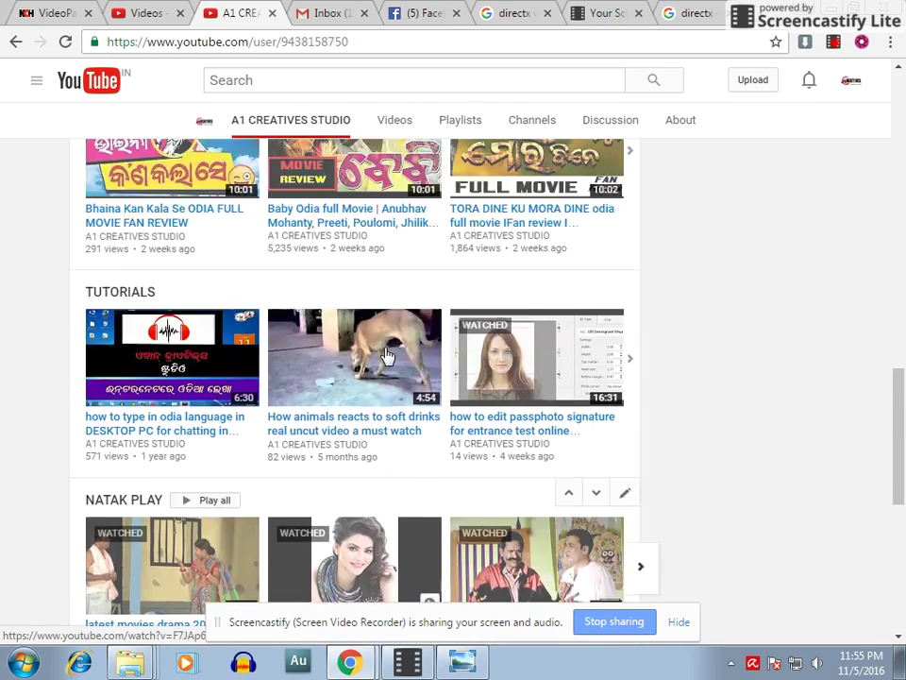
pyautogui.scroll(6, 387, 354)
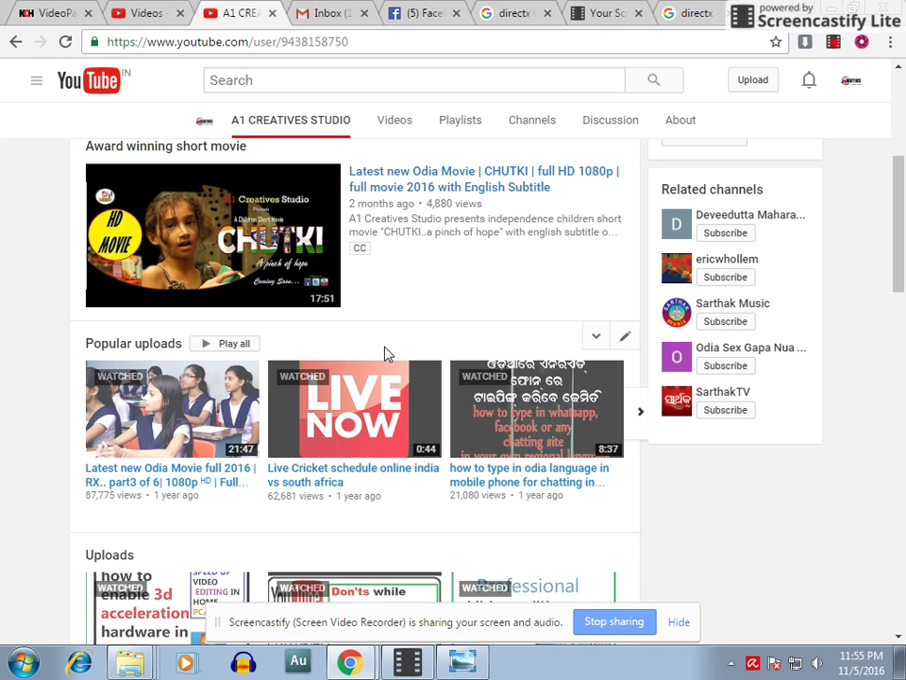
pyautogui.scroll(3, 387, 353)
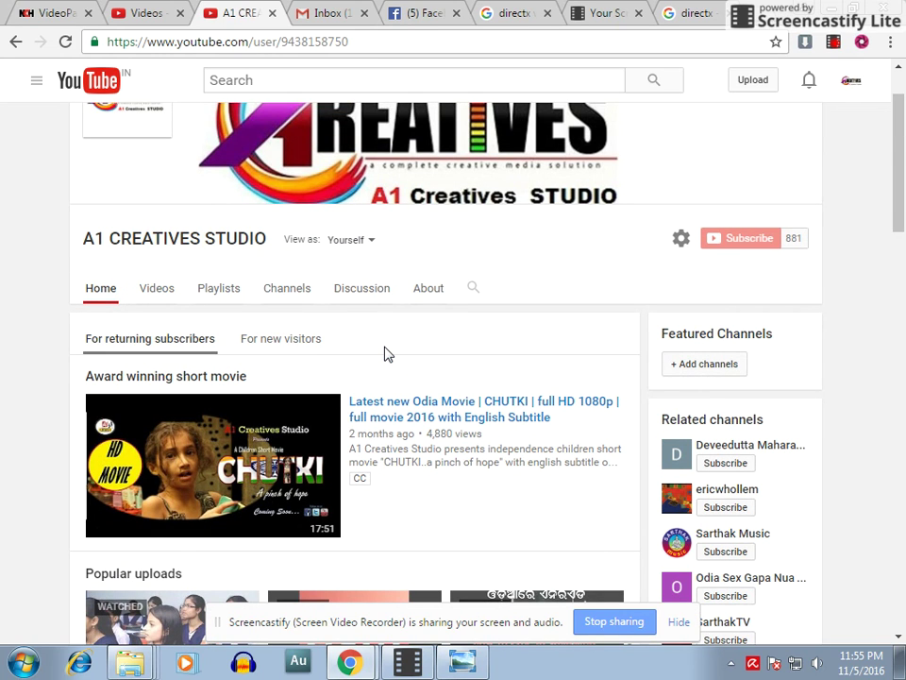
pyautogui.scroll(1, 385, 353)
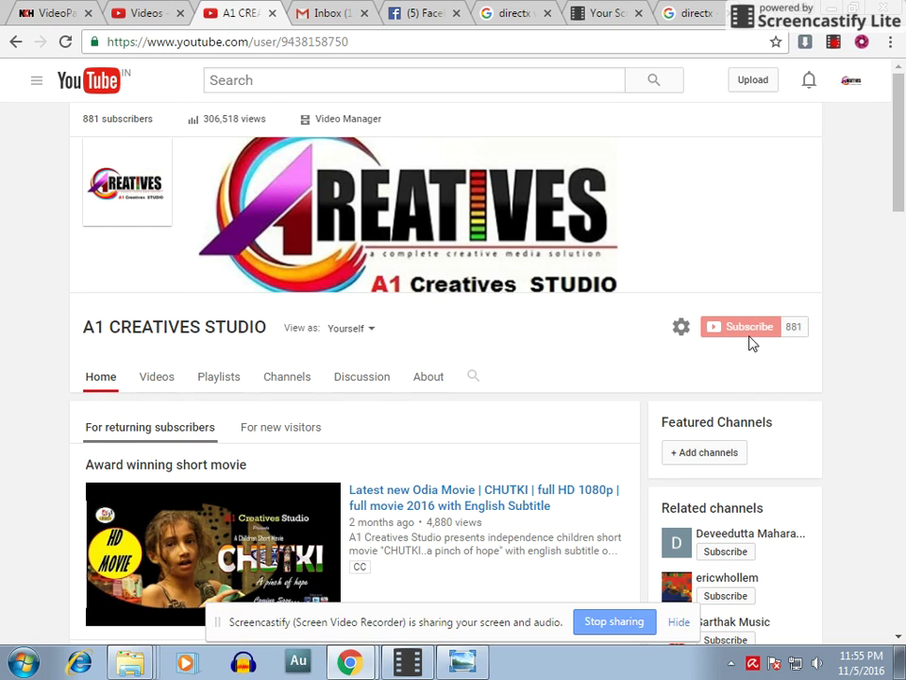
pyautogui.scroll(-3, 554, 351)
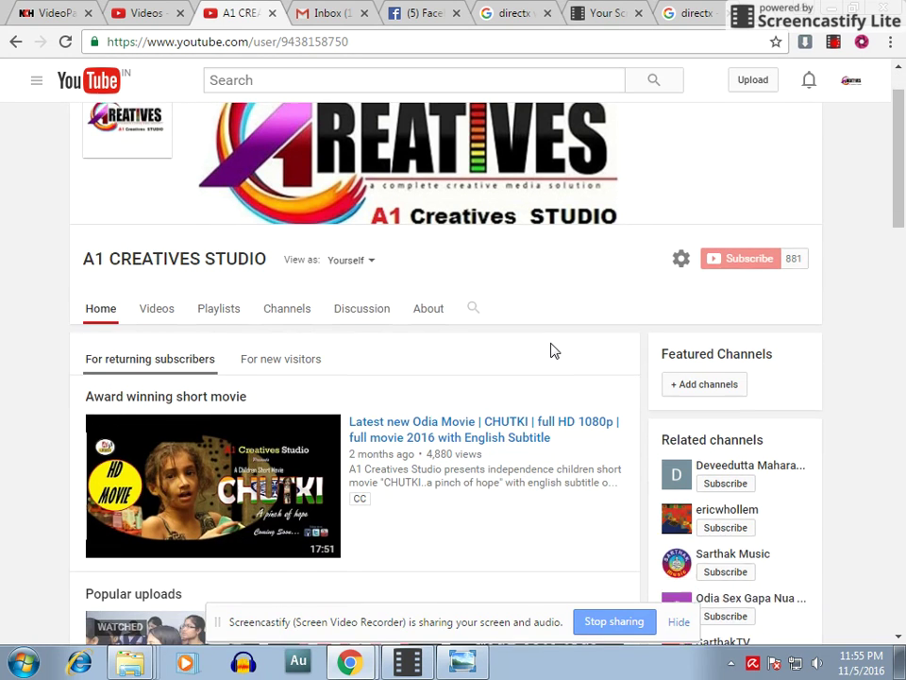